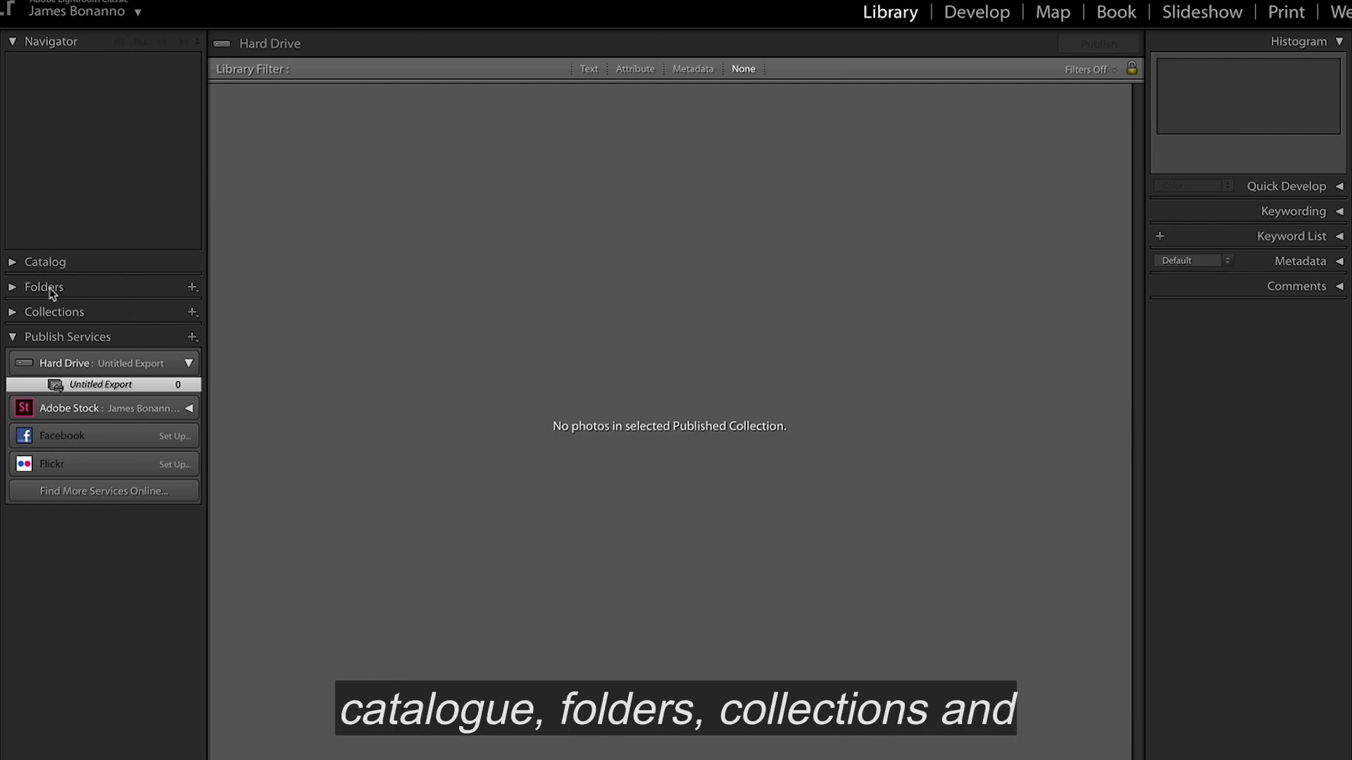
Collapse Hard Drive and open Adobe Stock's 'Submit to Adobe Stock' collection (2 new, 5 published).
click(12, 337)
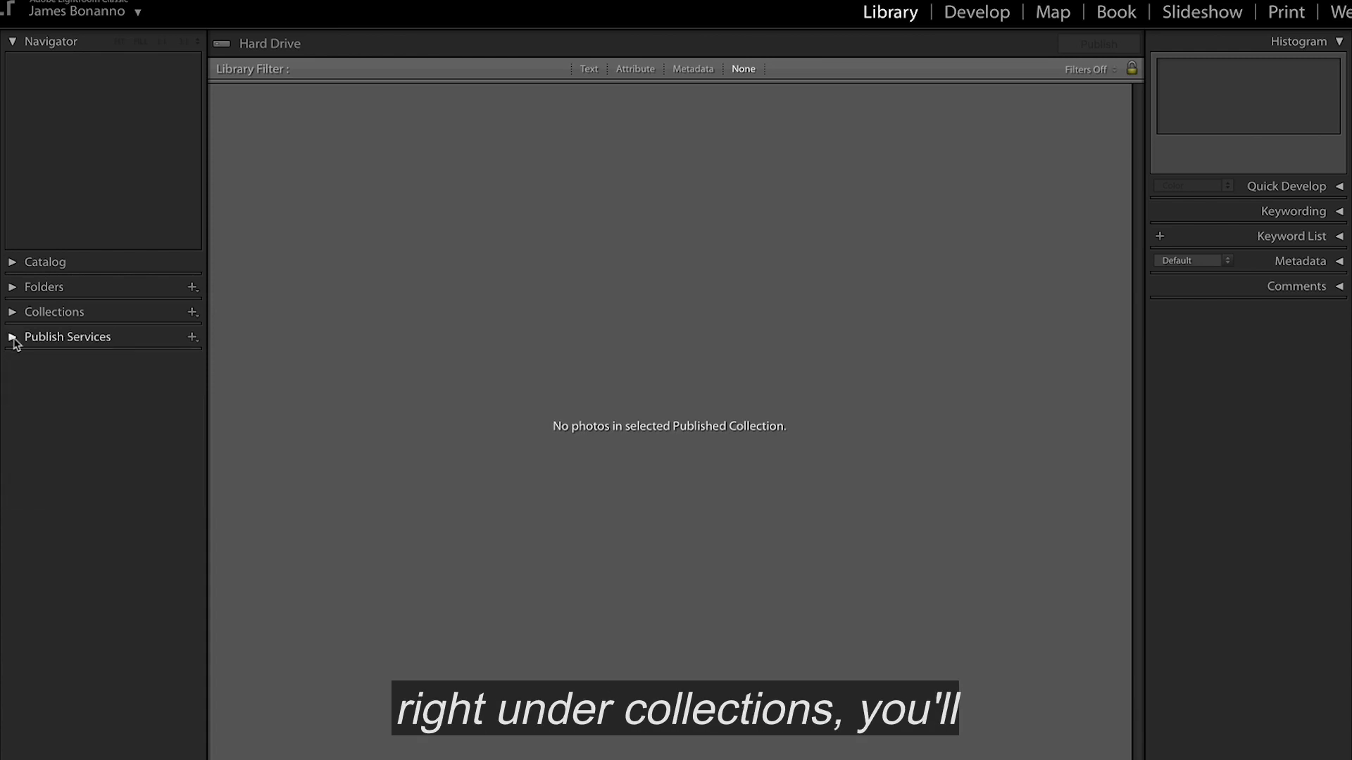
click(13, 337)
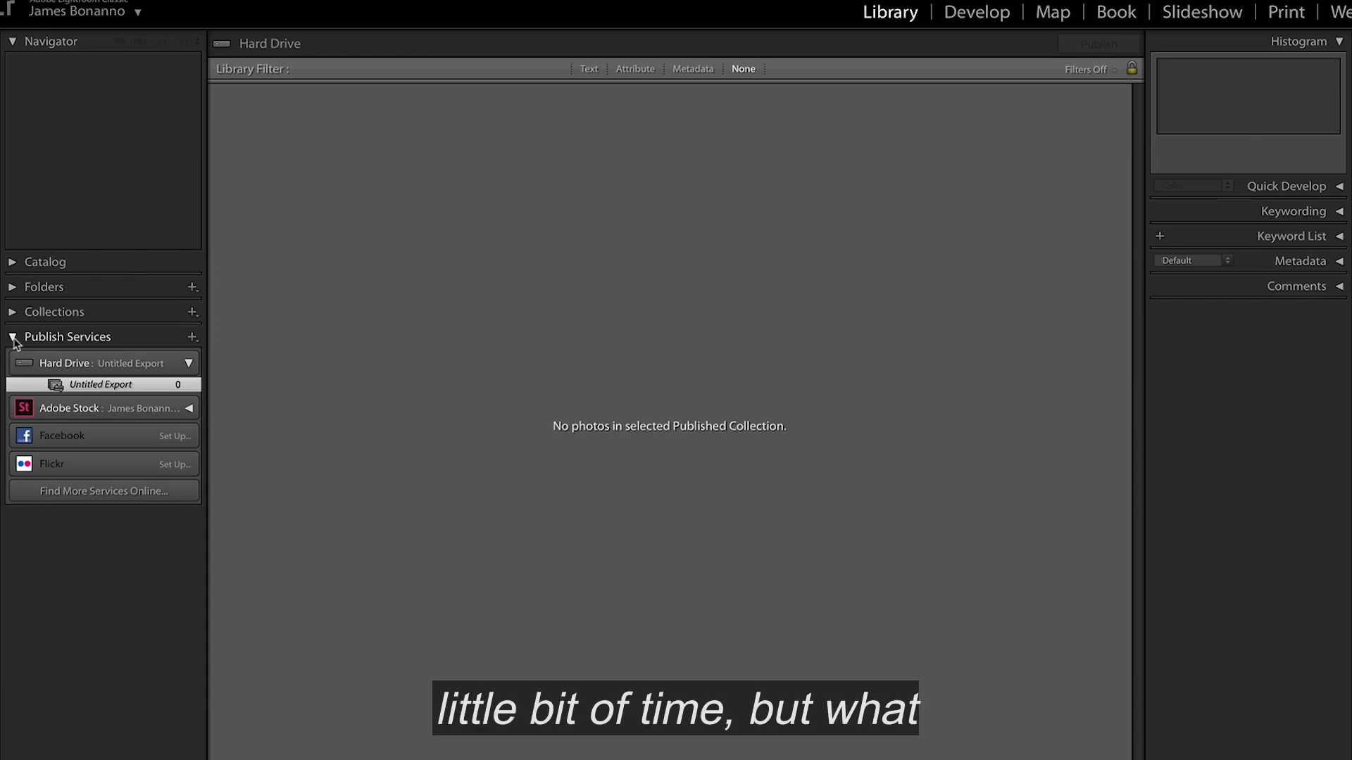
click(21, 363)
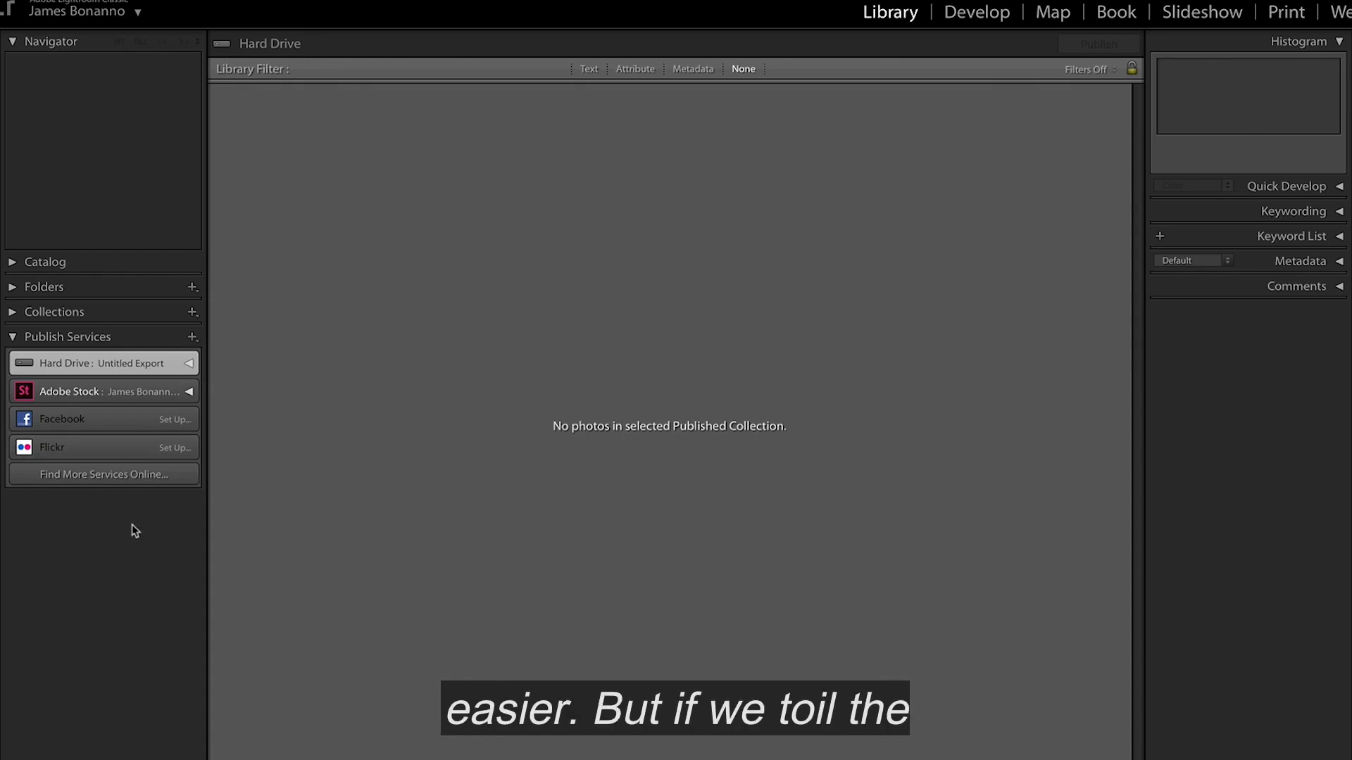
click(188, 392)
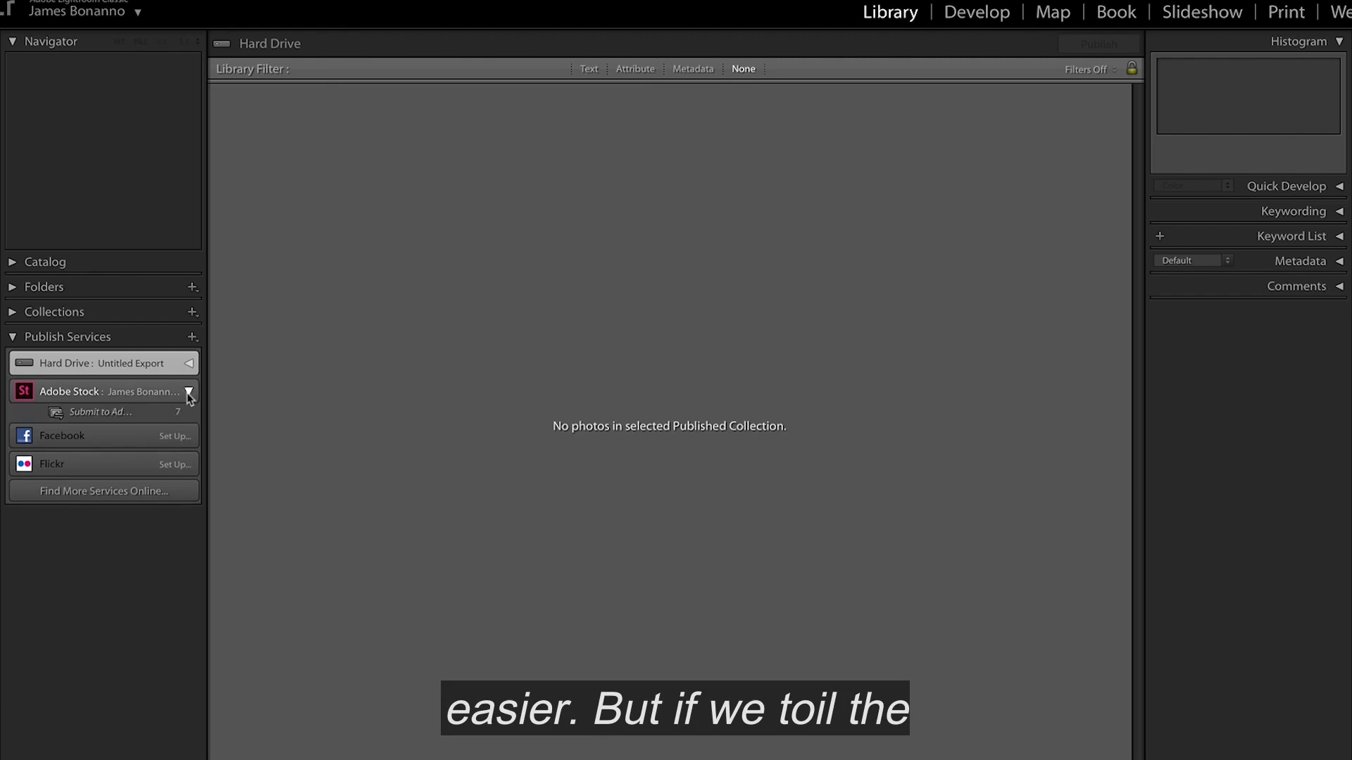
click(117, 413)
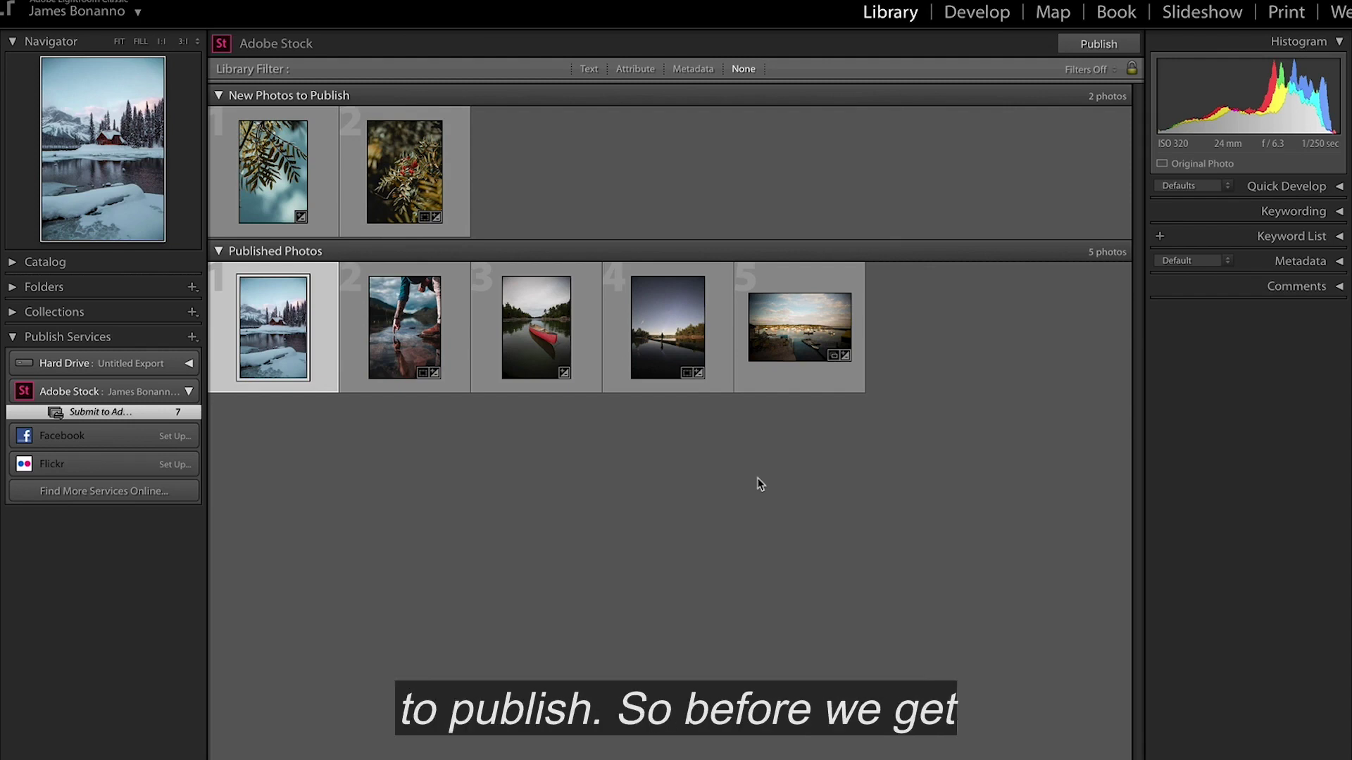
click(655, 176)
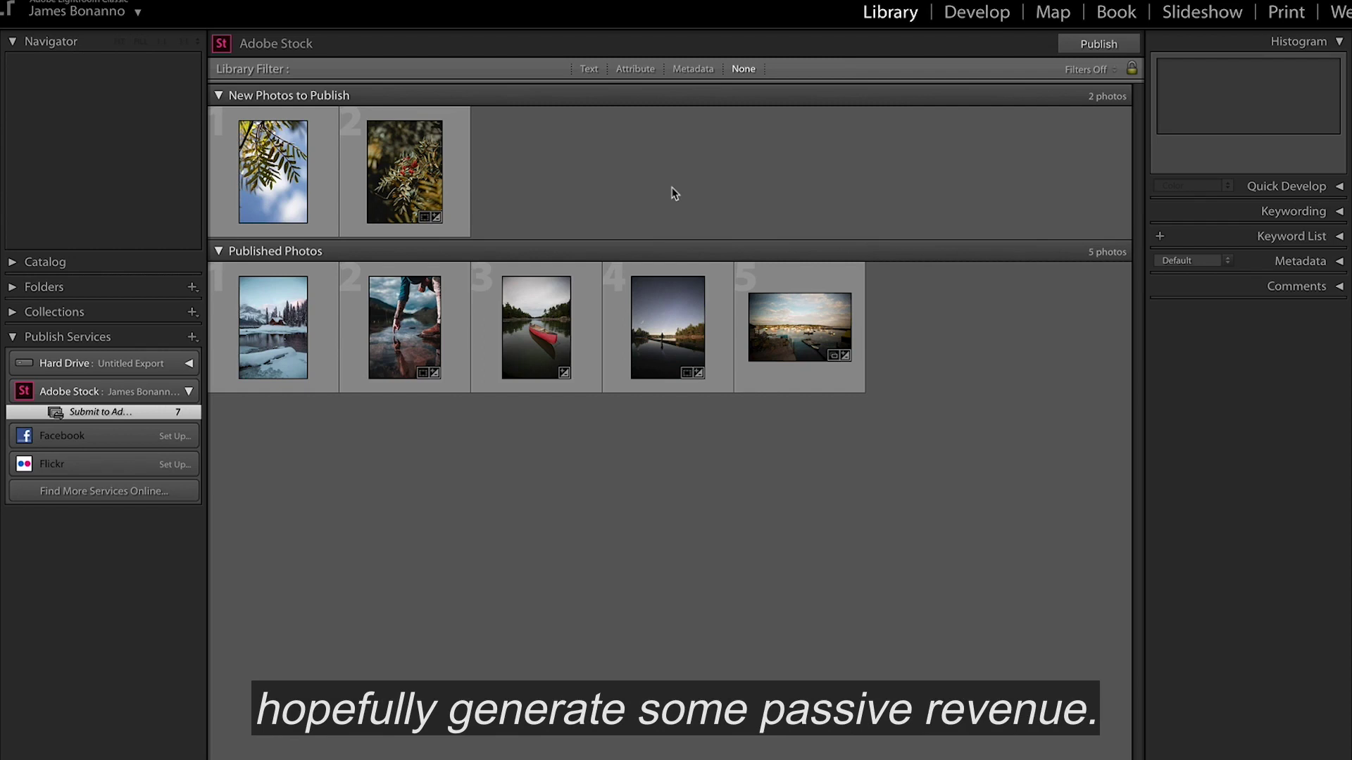
Open the first new fall-leaf photo in Develop with Contrast +20, Highlights +51, Shadows +45.
click(283, 154)
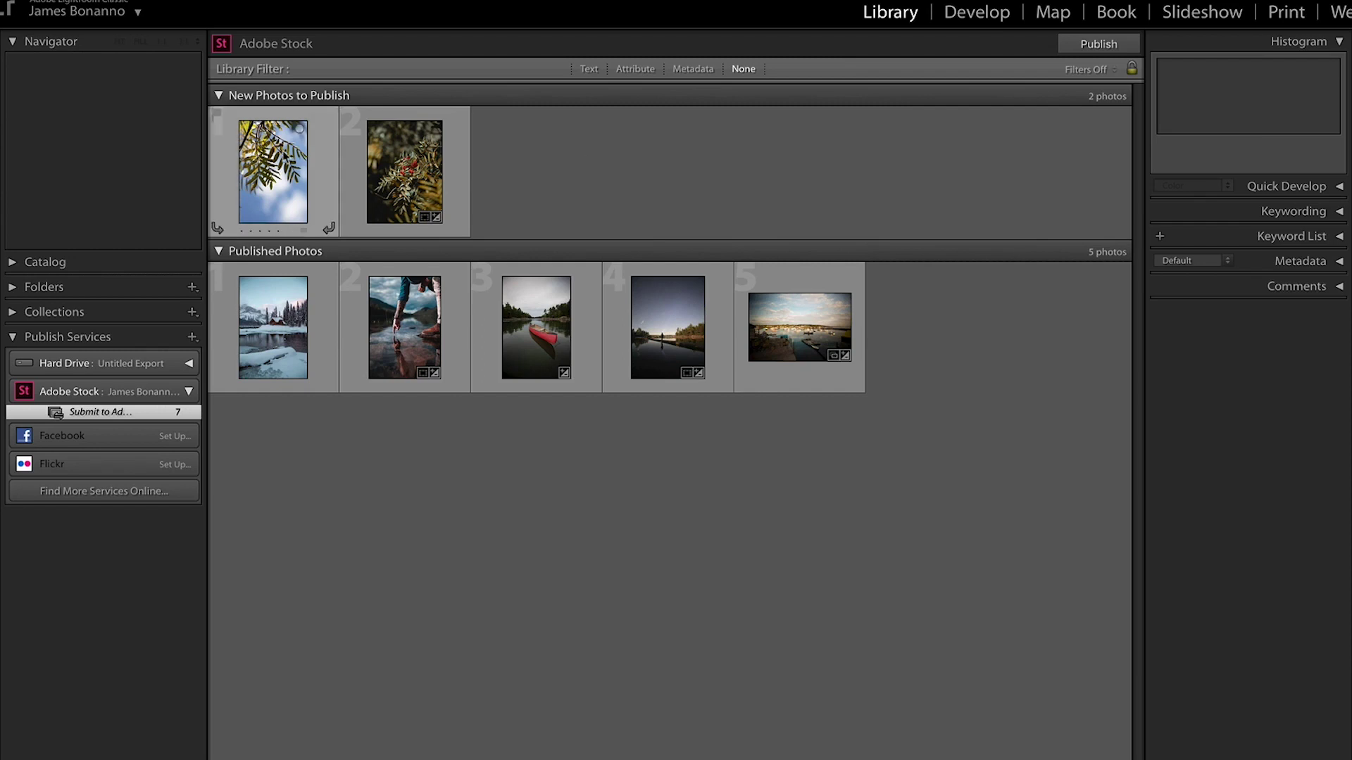
double_click(274, 181)
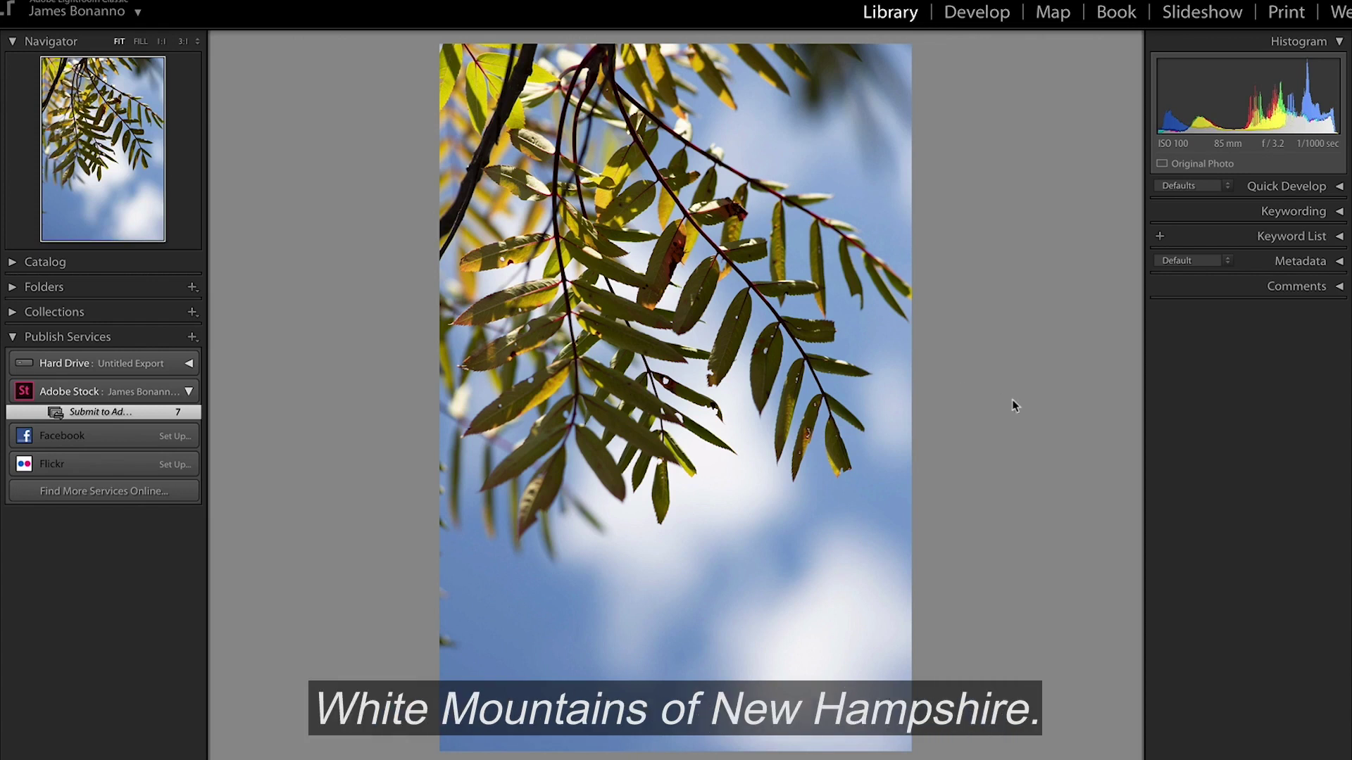
click(981, 14)
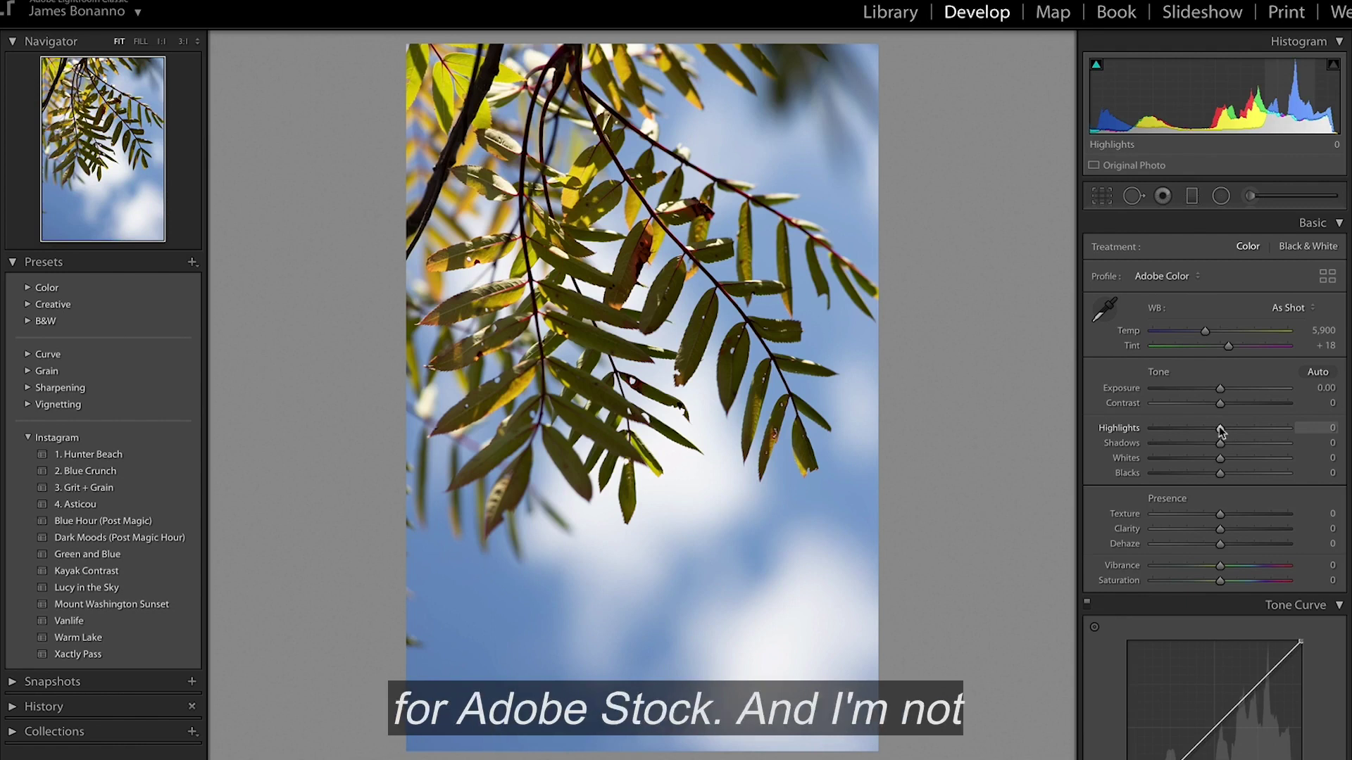
drag(1222, 432, 1250, 450)
Set HSL Saturation Yellow -23, Green -34, Blue -16, Hue Blue -26, Luminance Blue -22.
scroll(1234, 498, down, 3)
scroll(1234, 499, down, 10)
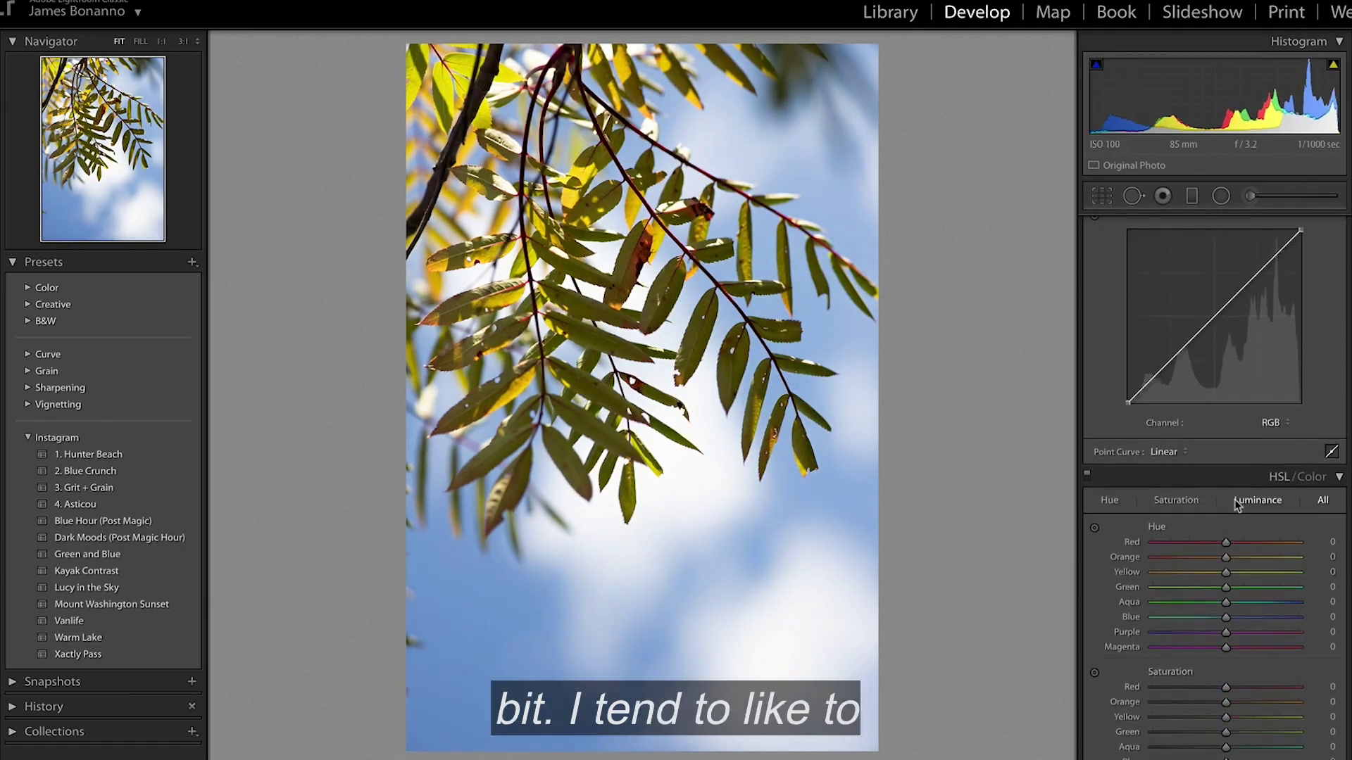
scroll(1227, 535, down, 1)
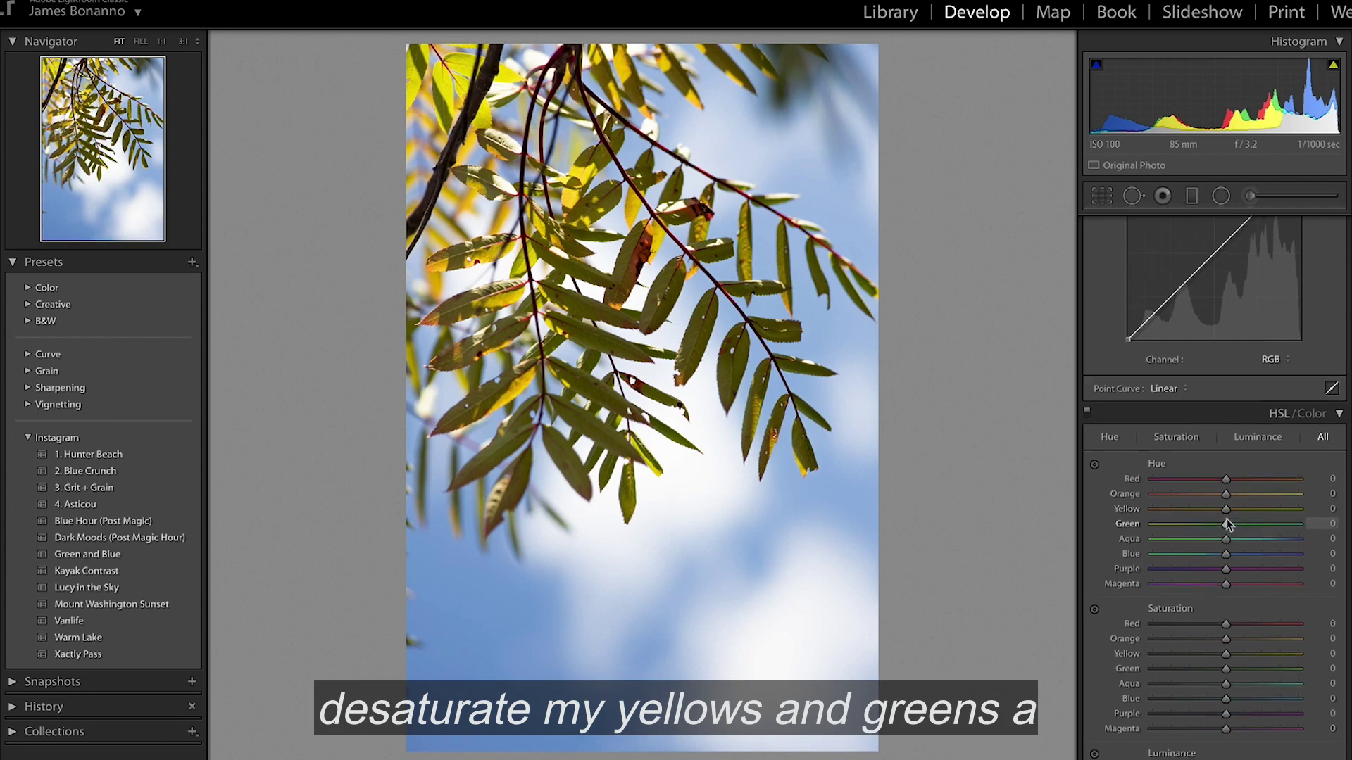
drag(1226, 633, 1202, 651)
scroll(1213, 627, down, 3)
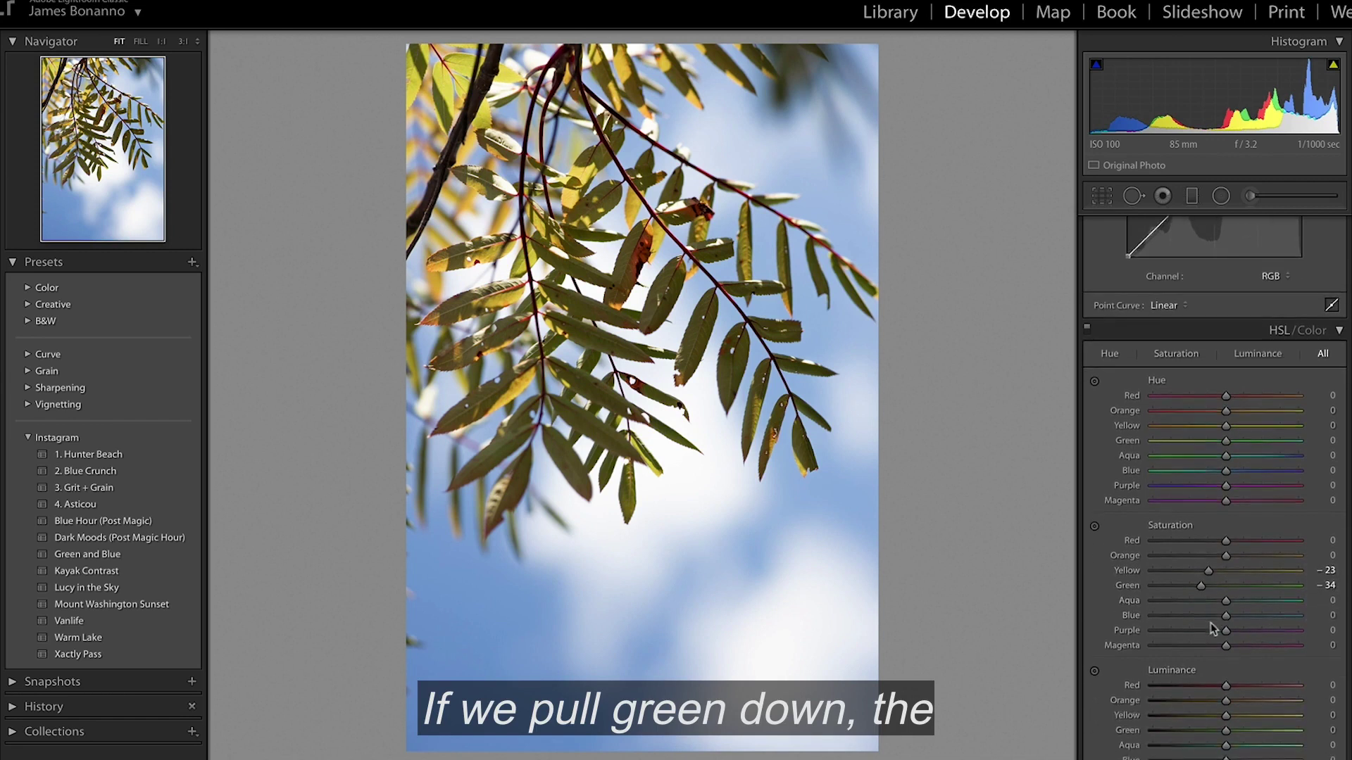
drag(1226, 422, 1207, 423)
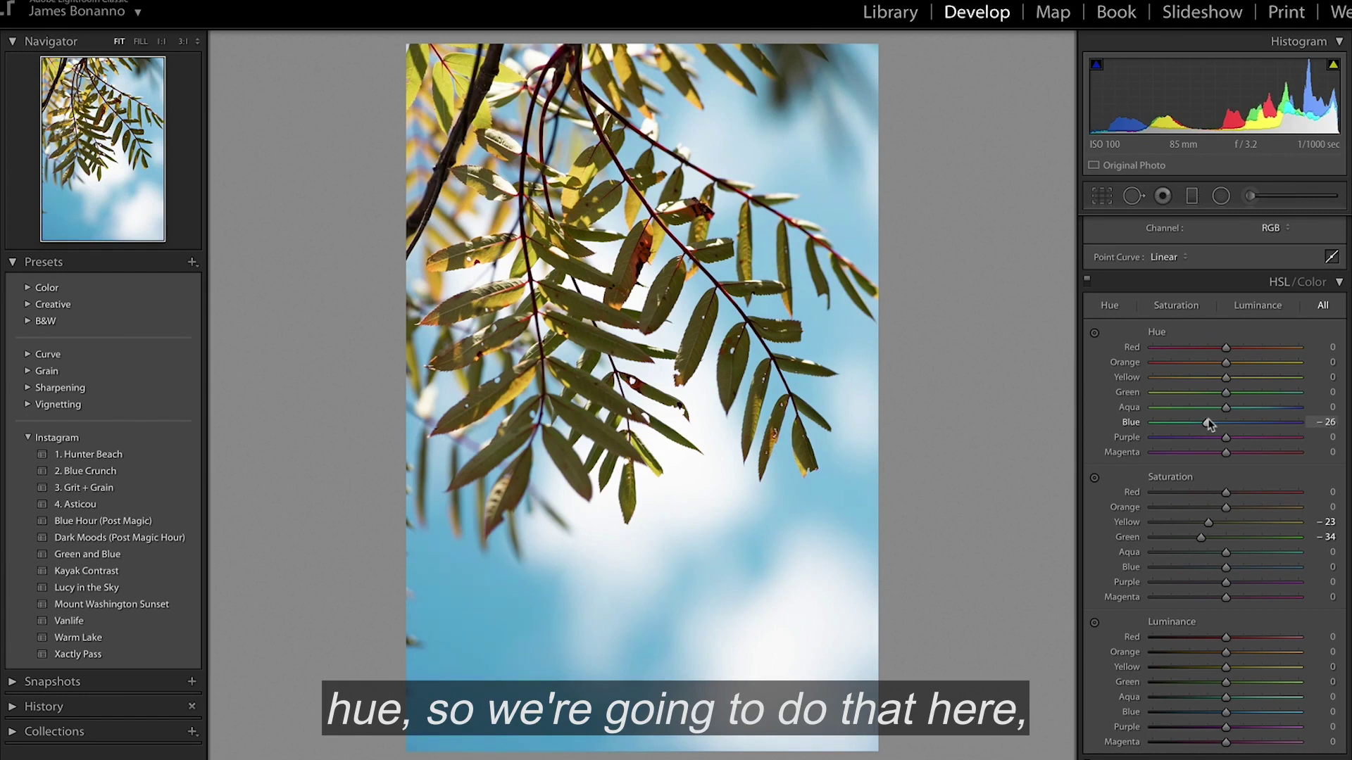
scroll(1231, 524, down, 2)
drag(1227, 648, 1208, 648)
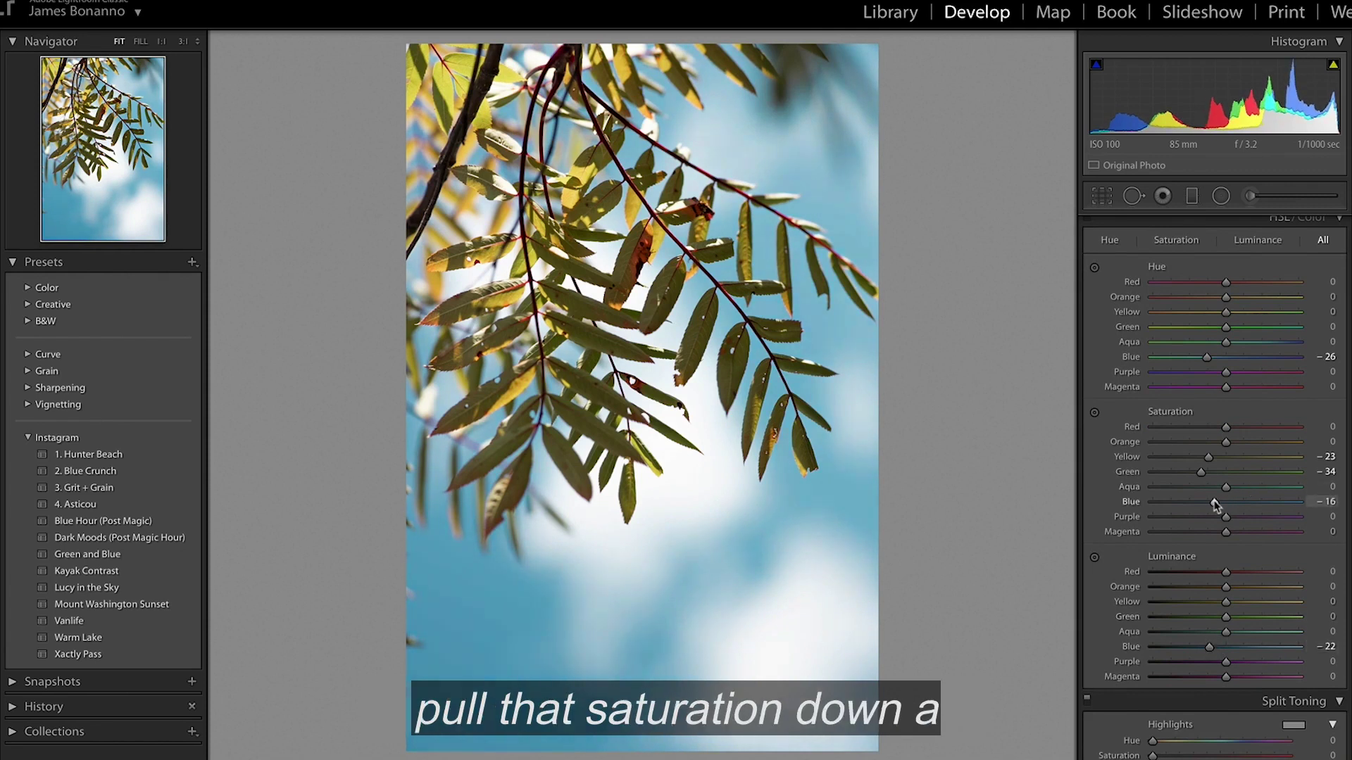
Deepen the blacks, warm Temp to 7,052, and compare before/after with the backslash key.
scroll(1257, 523, up, 10)
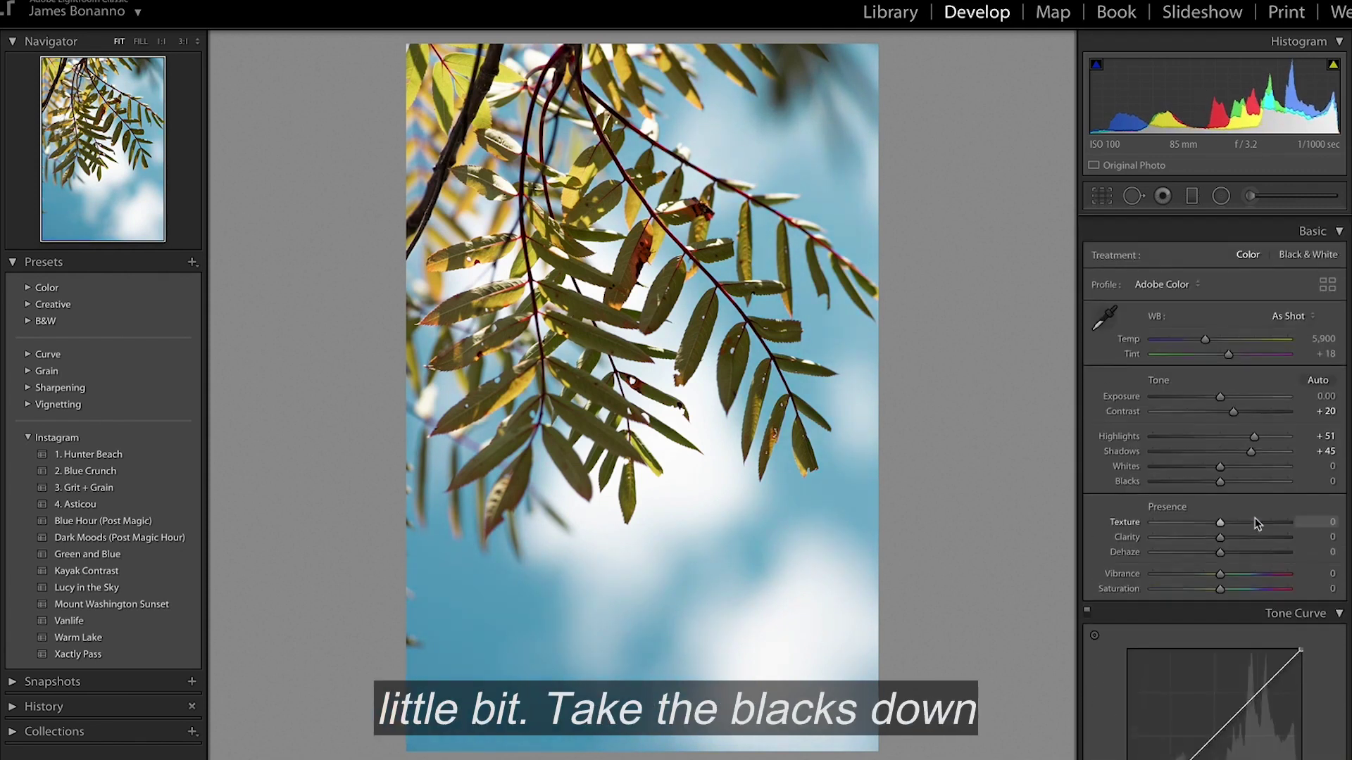
scroll(1239, 500, down, 1)
drag(1220, 474, 1244, 459)
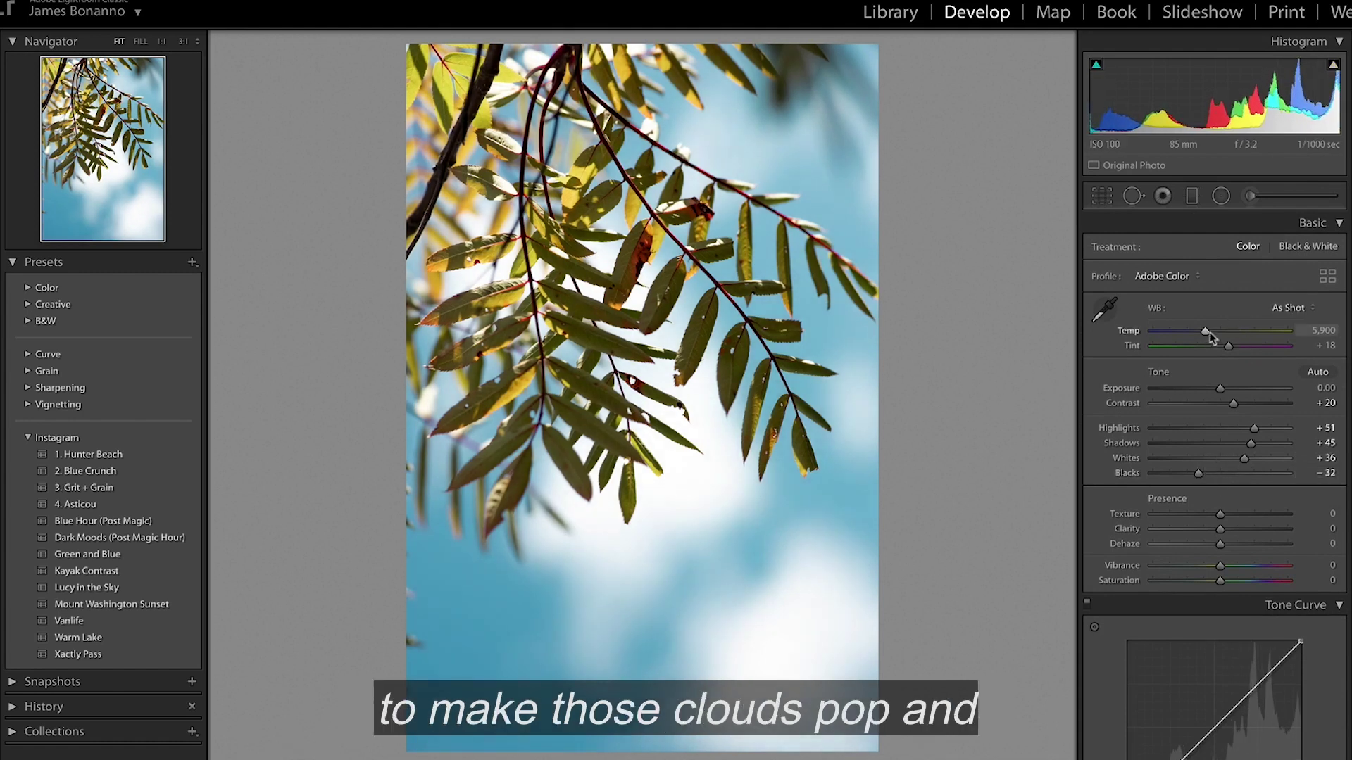
drag(1206, 333, 1222, 334)
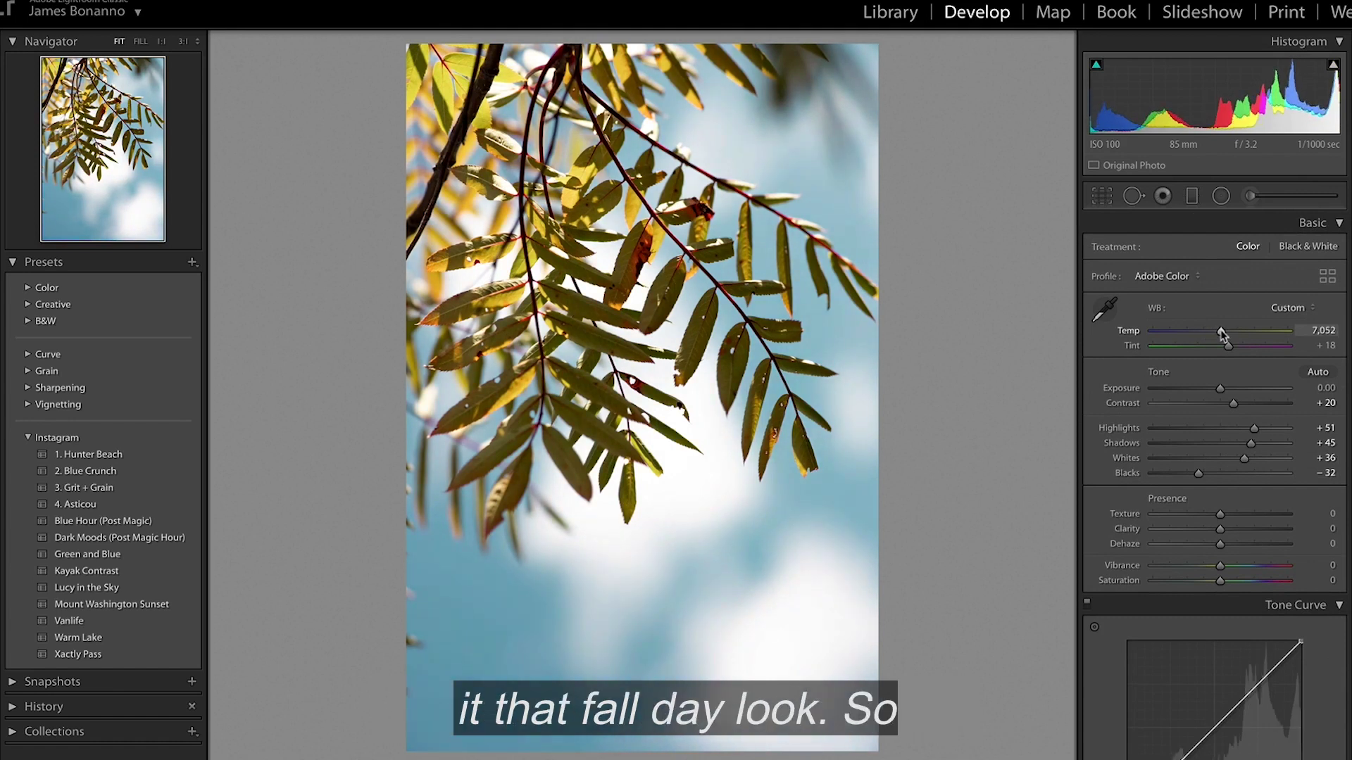
key(backslash)
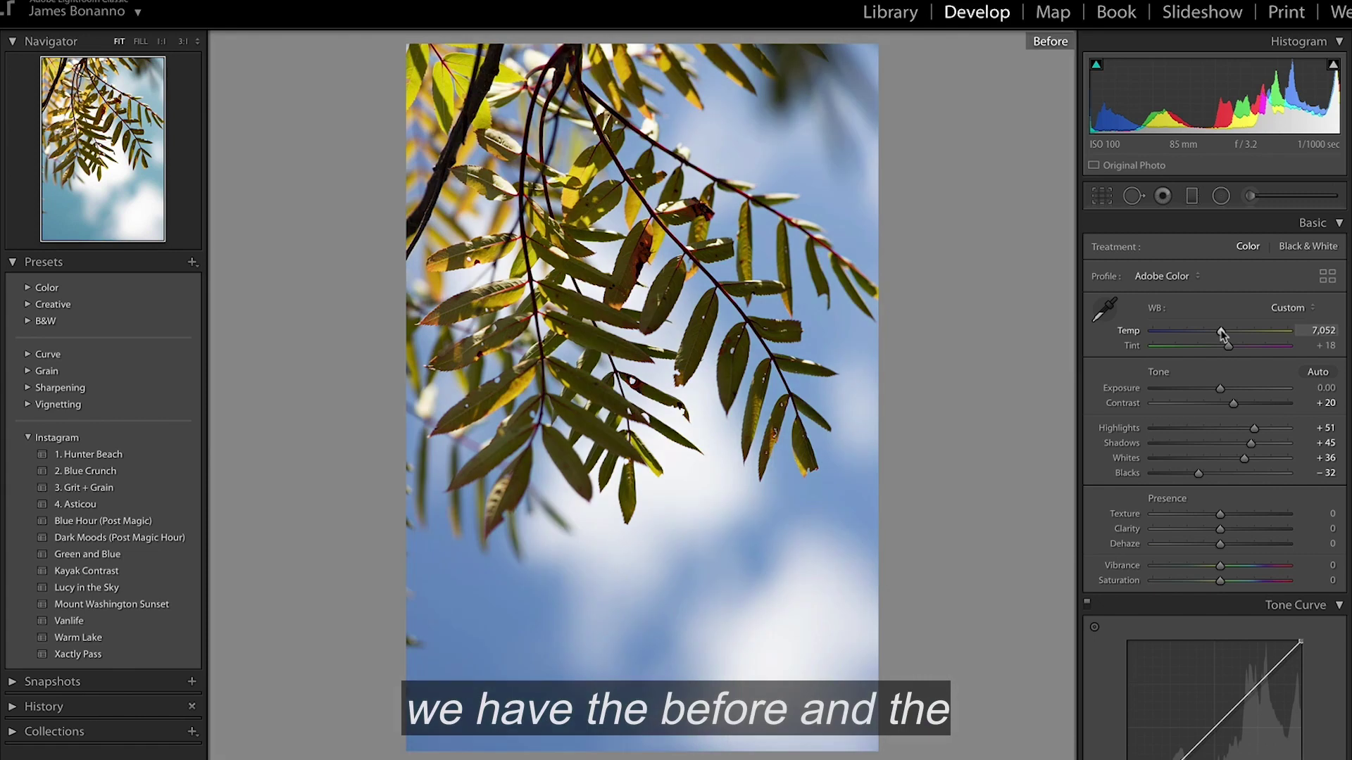
key(backslash)
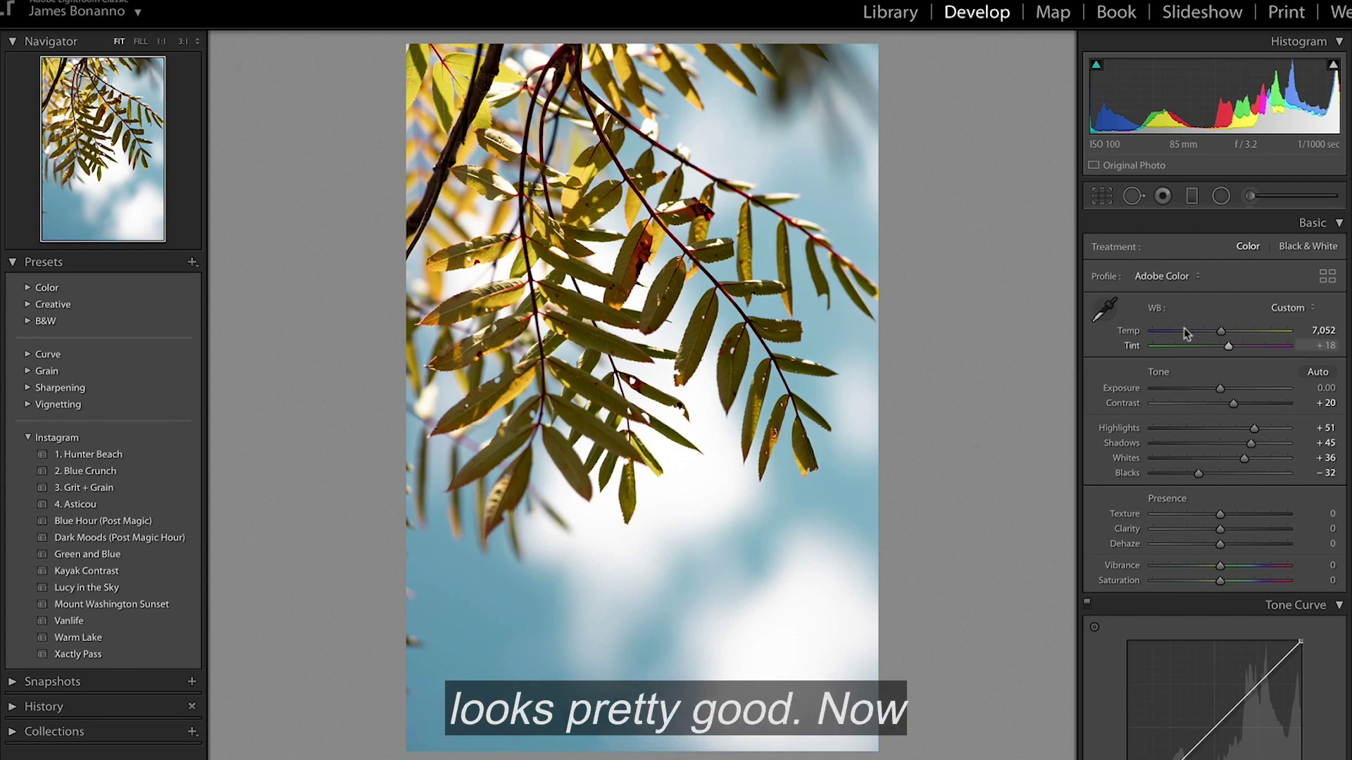
Publish the edited leaf photo from the Library to Adobe Stock and view the uploads page in Chrome.
click(890, 12)
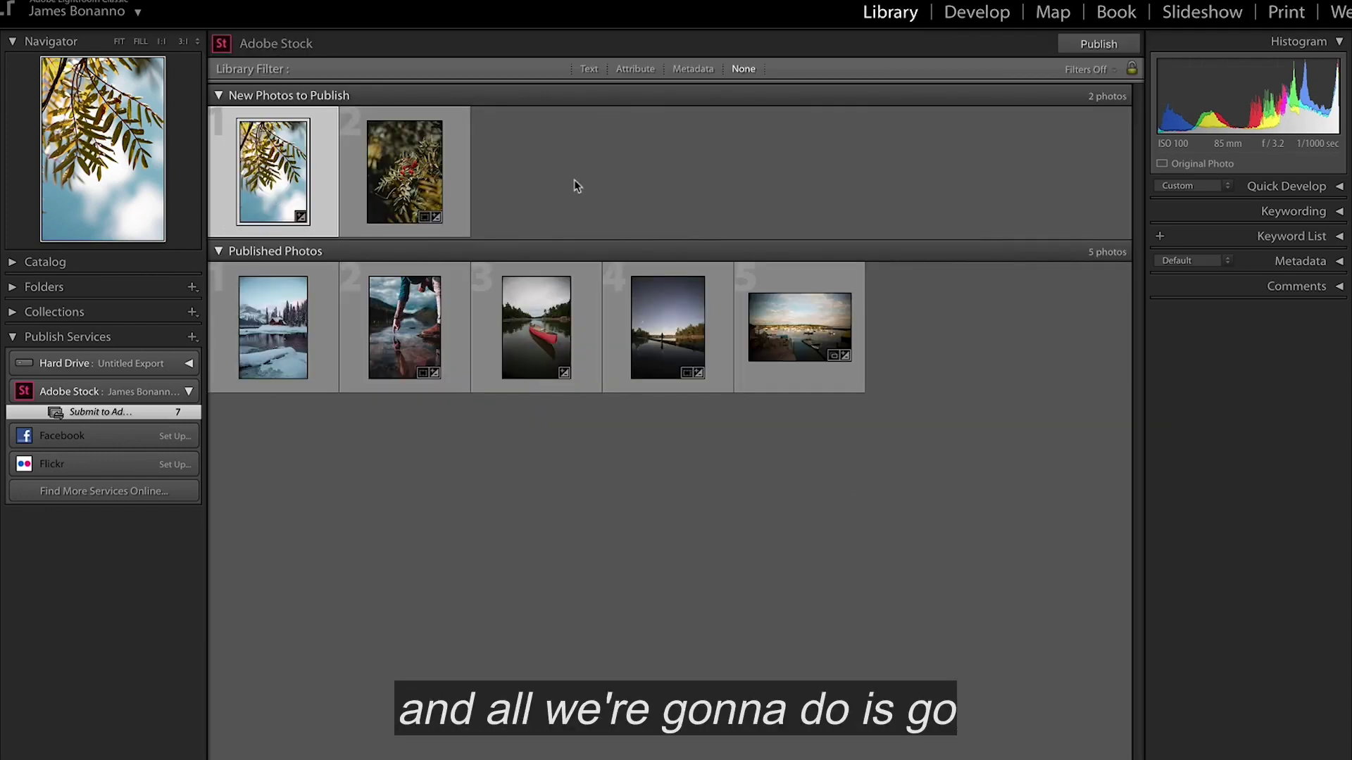
click(1095, 45)
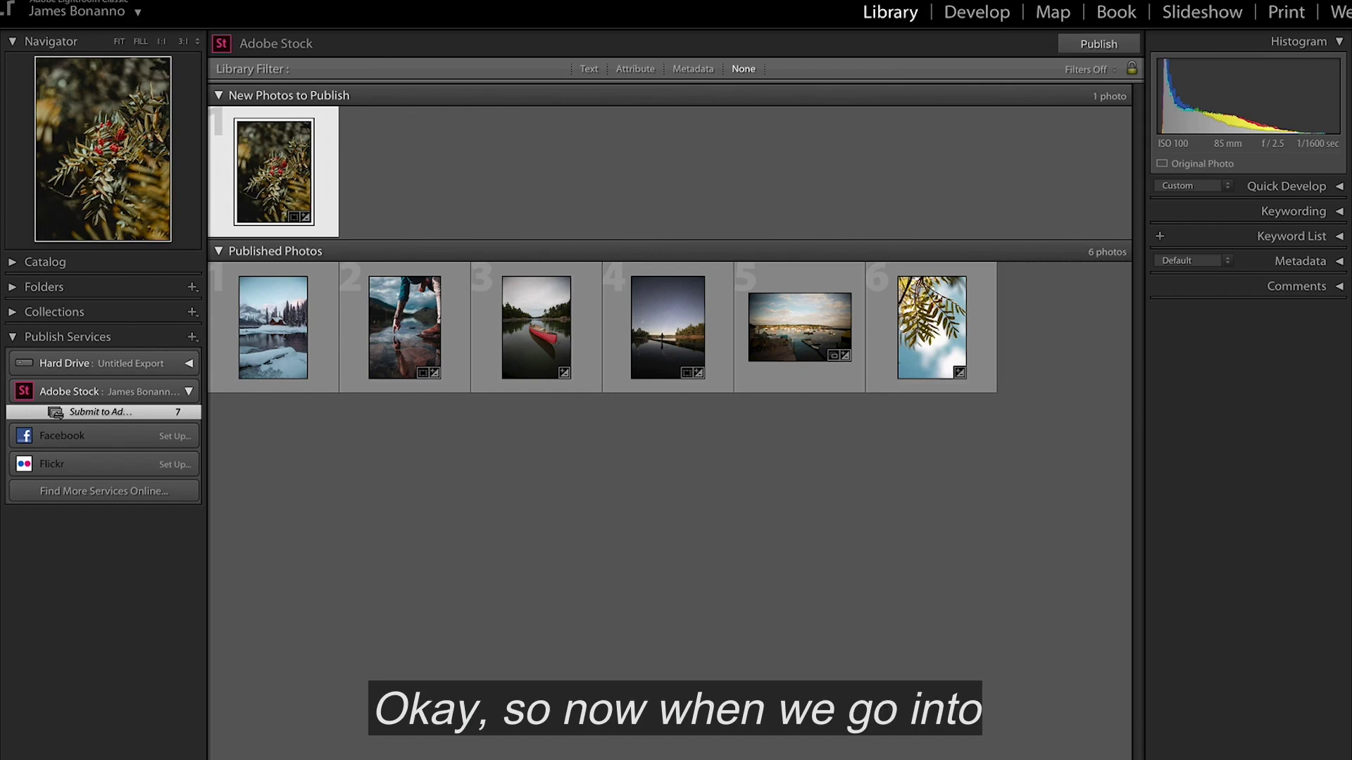
click(875, 751)
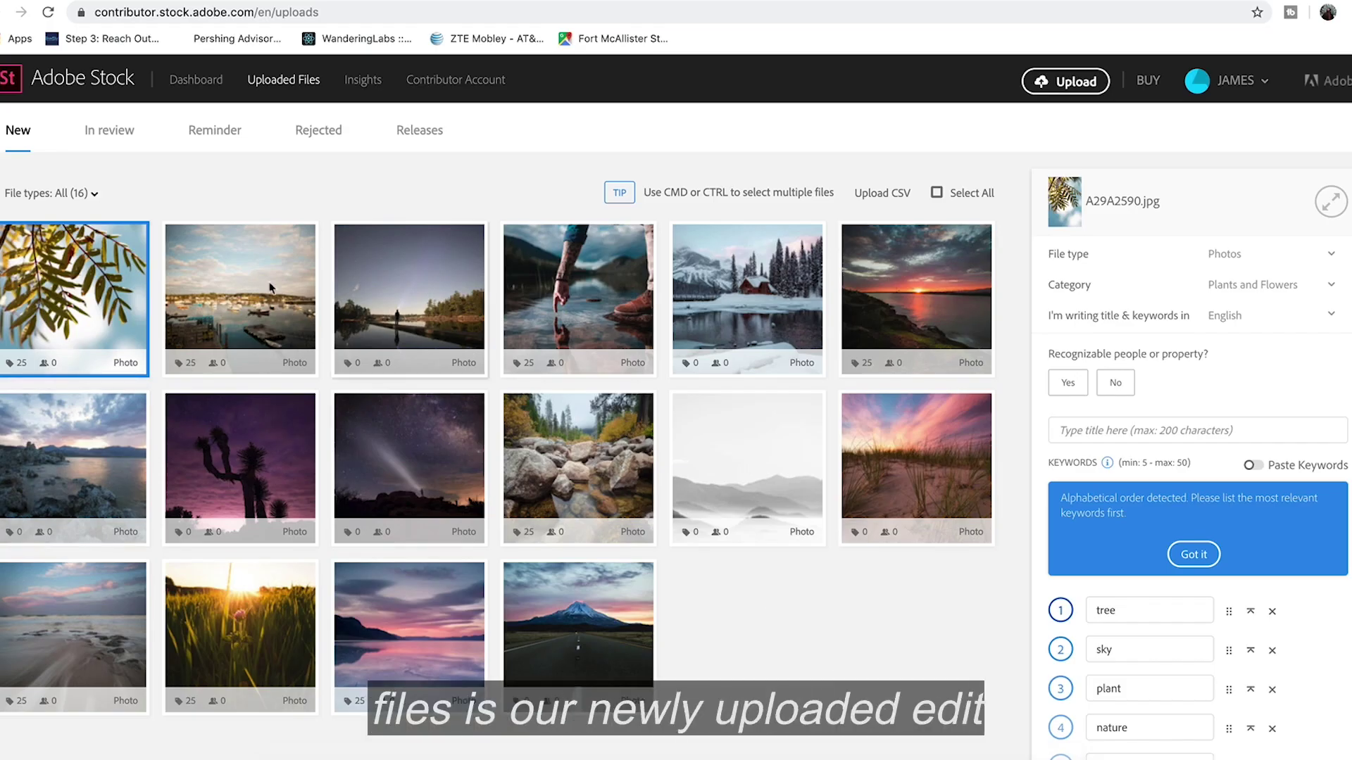
mouse_move(58, 295)
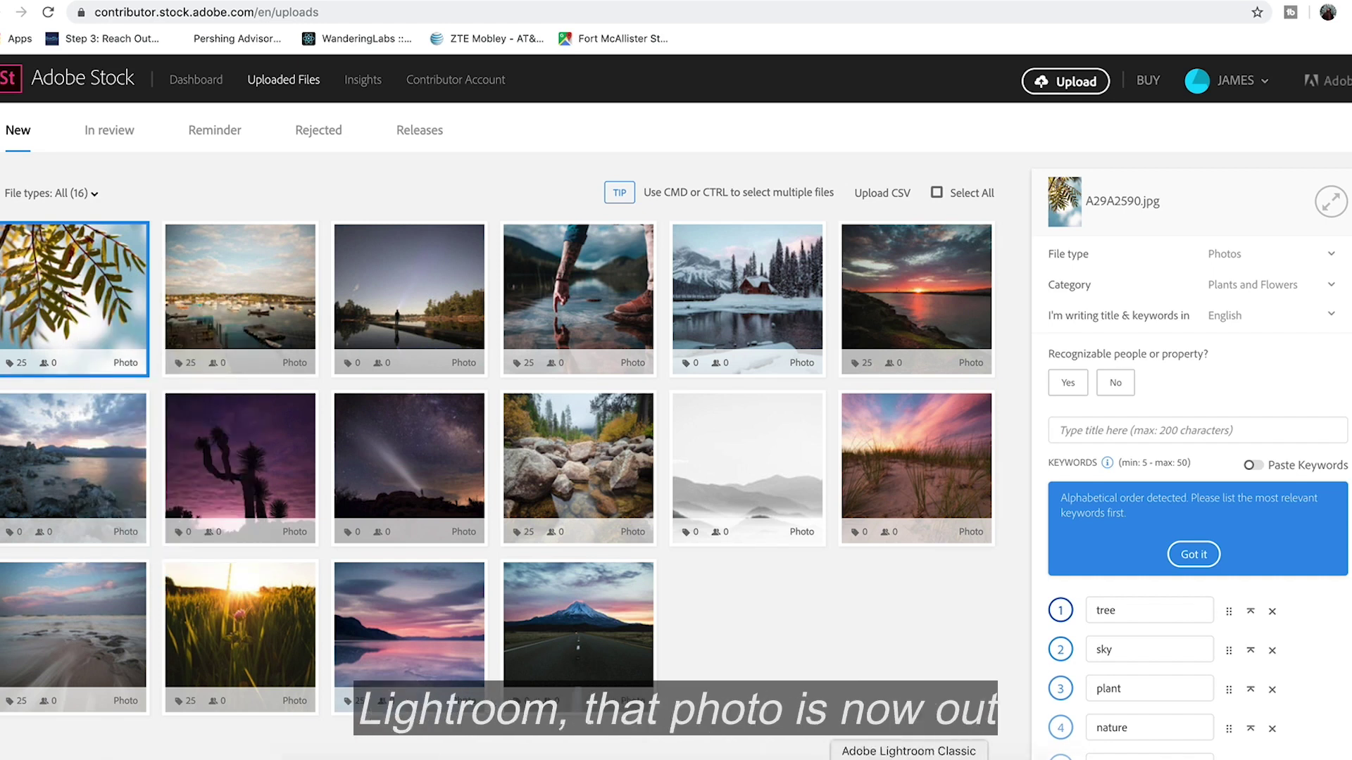
click(943, 755)
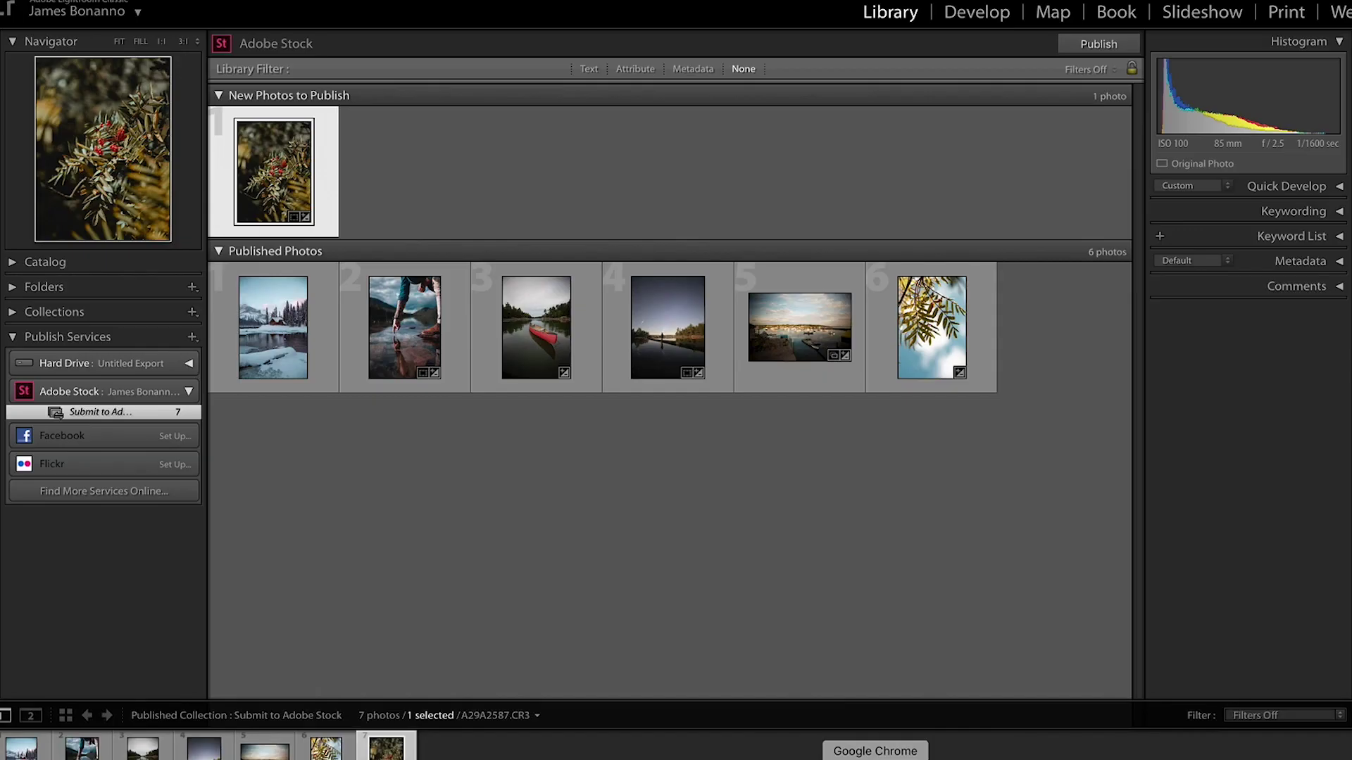
click(875, 758)
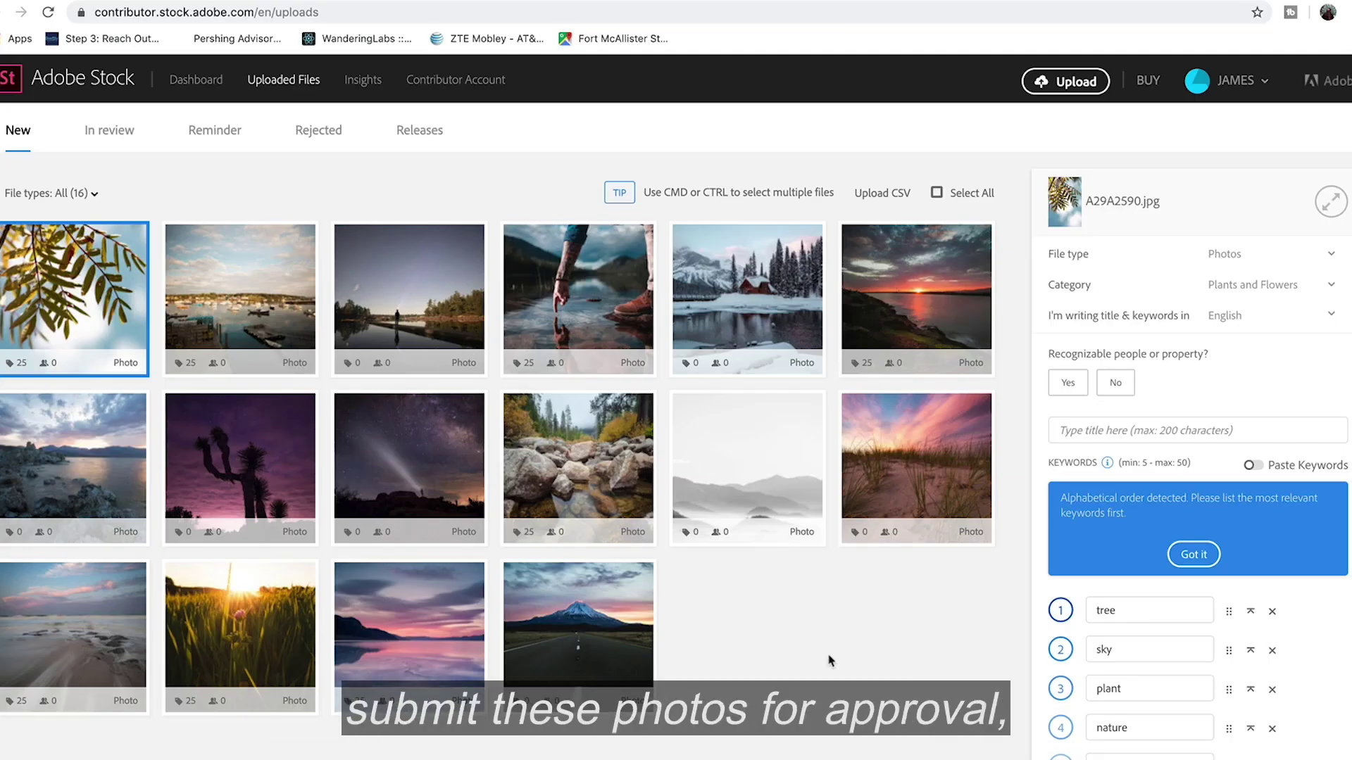
Set recognizable people or property to No, title the photo 'Fall Foliage', and dismiss the tip.
mouse_move(83, 326)
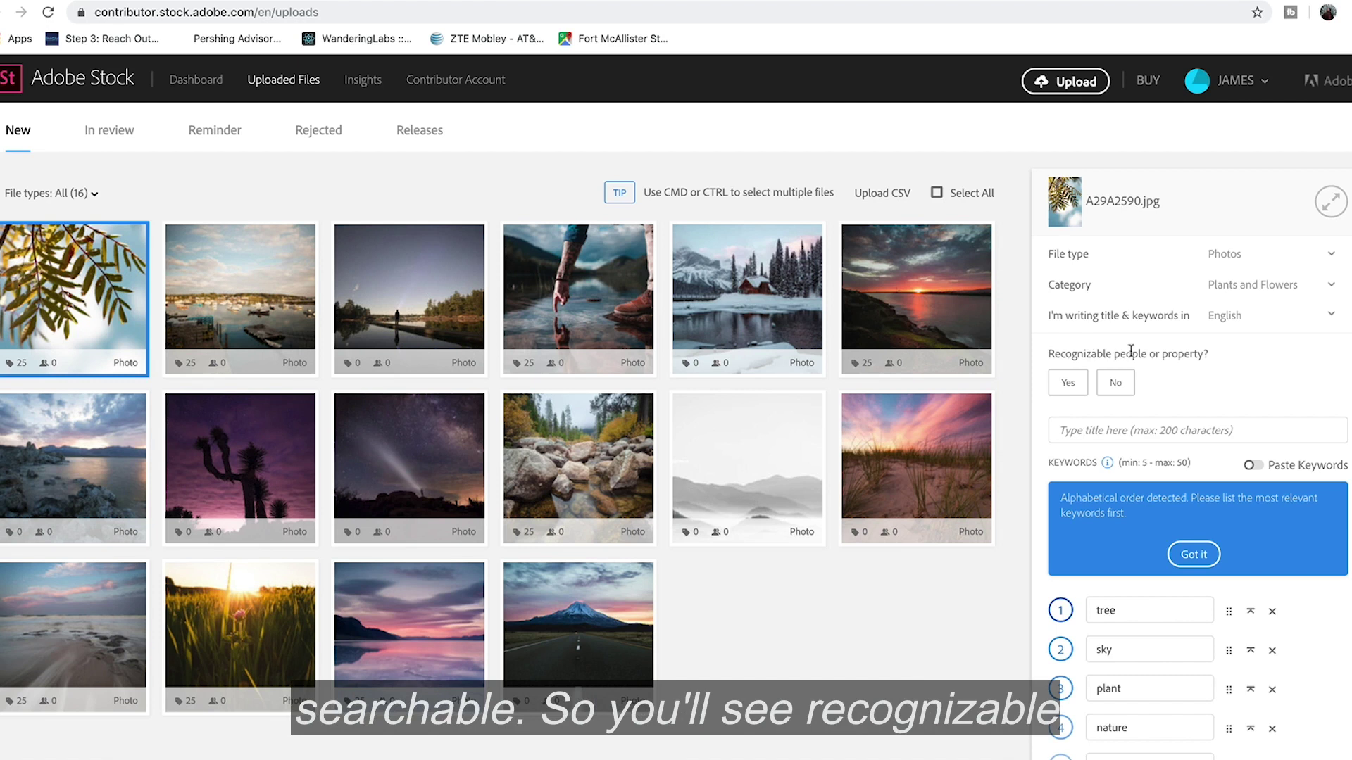
click(1115, 385)
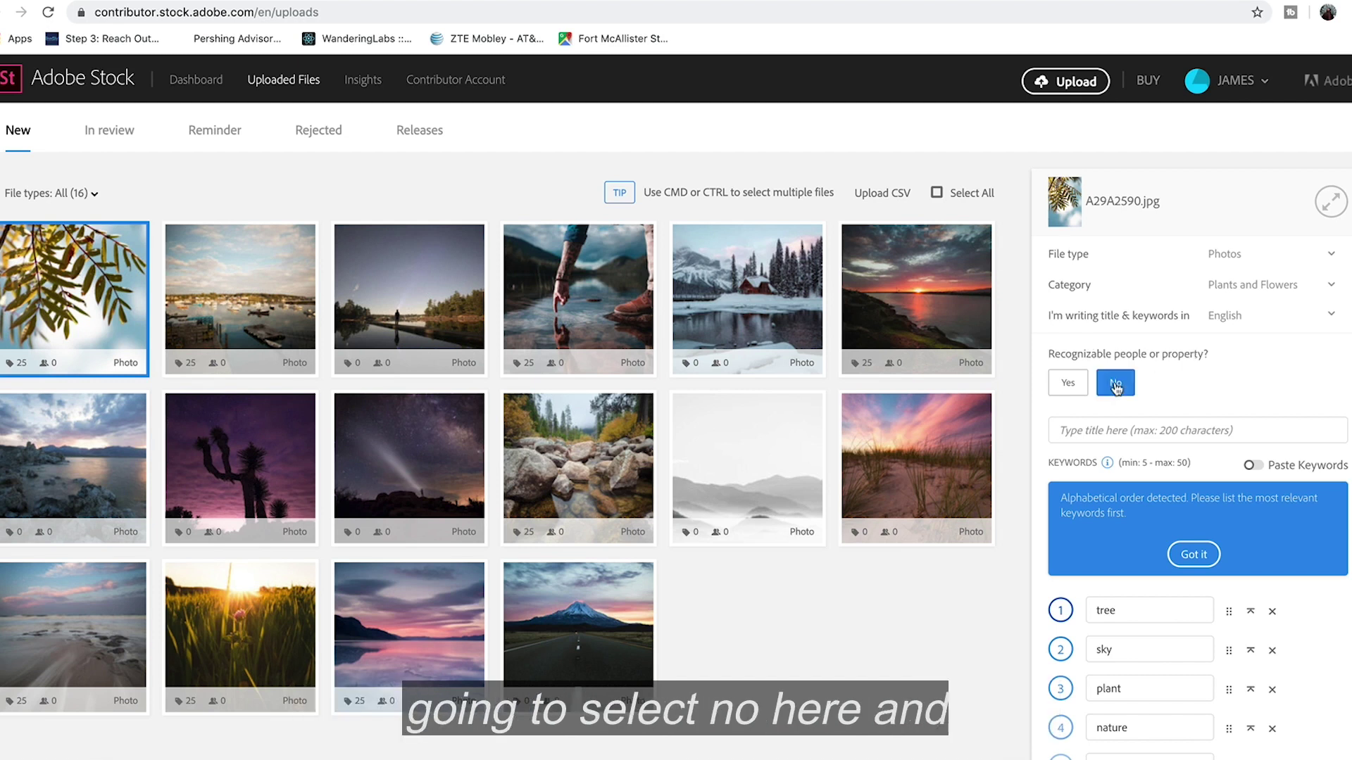
click(1129, 431)
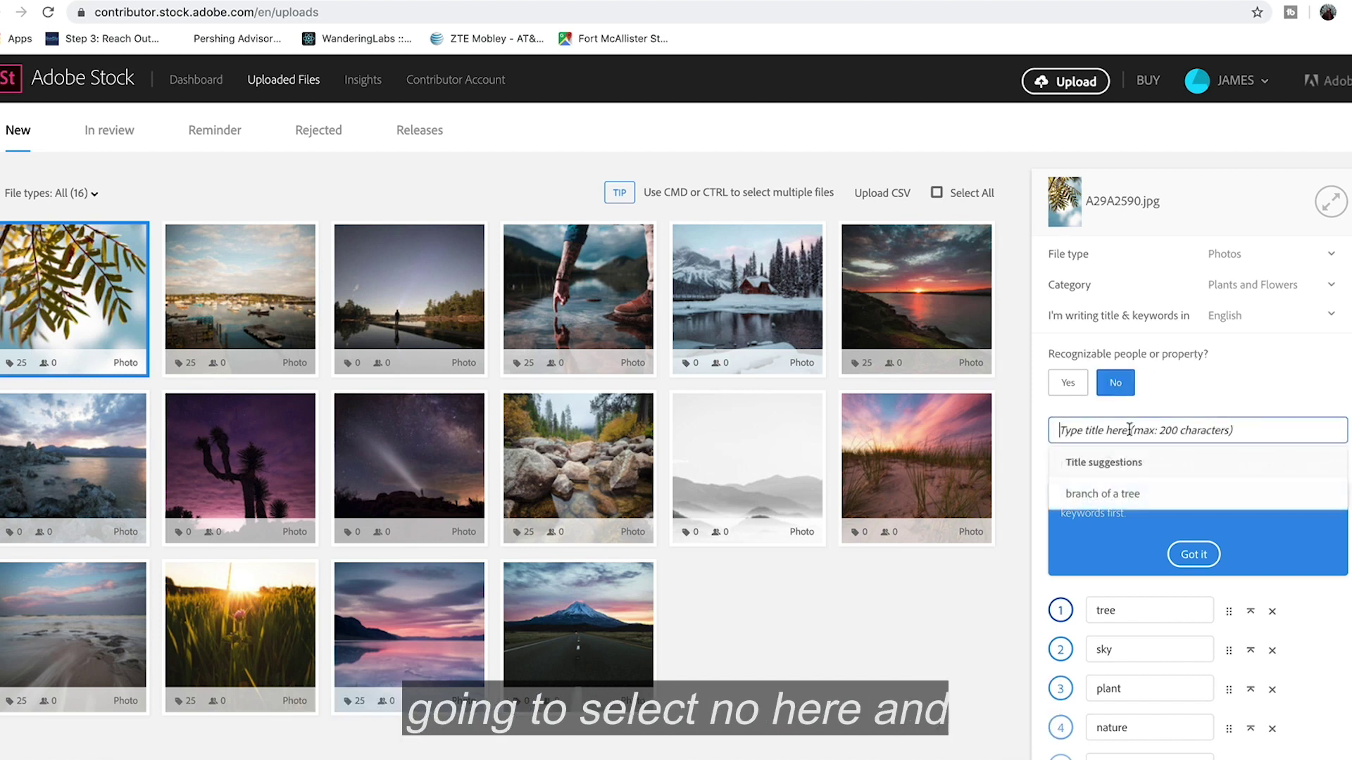
text(Fall Foliage)
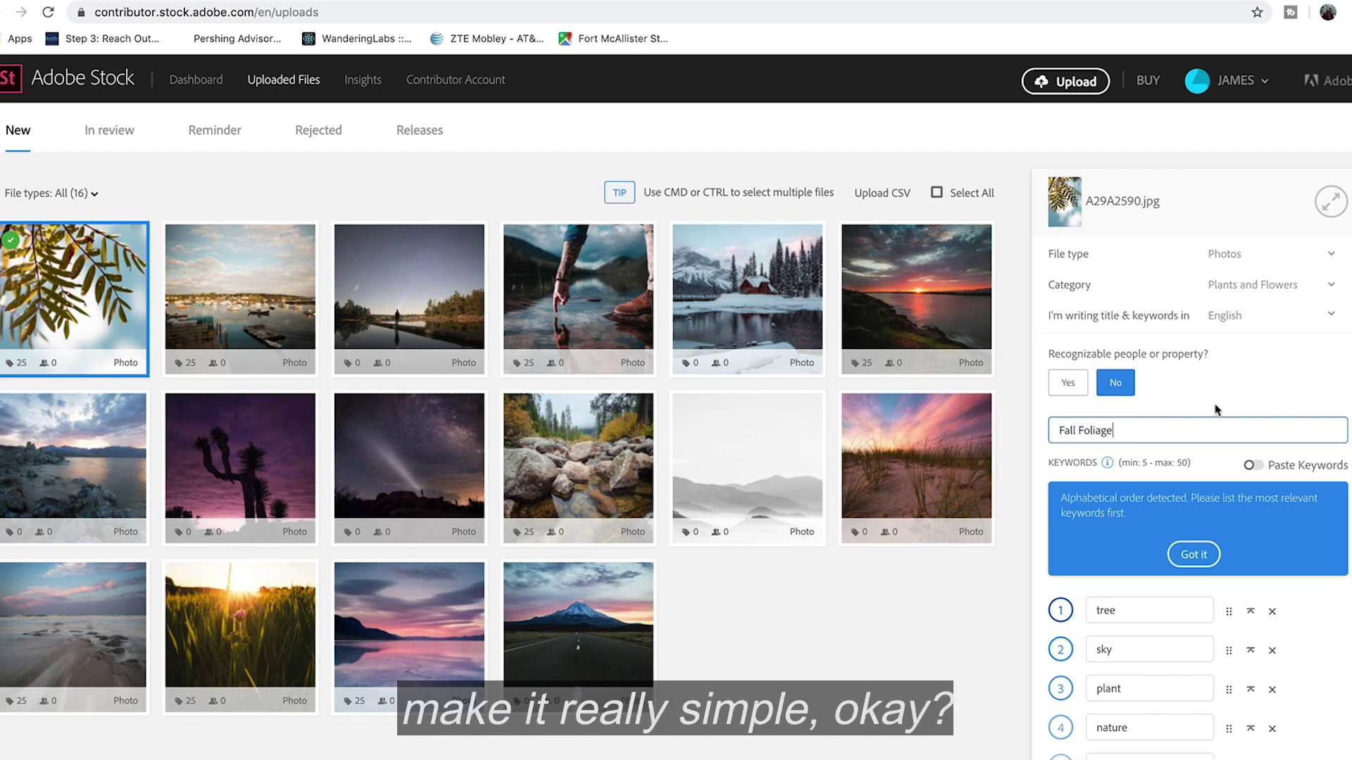
scroll(1215, 407, down, 3)
click(1193, 444)
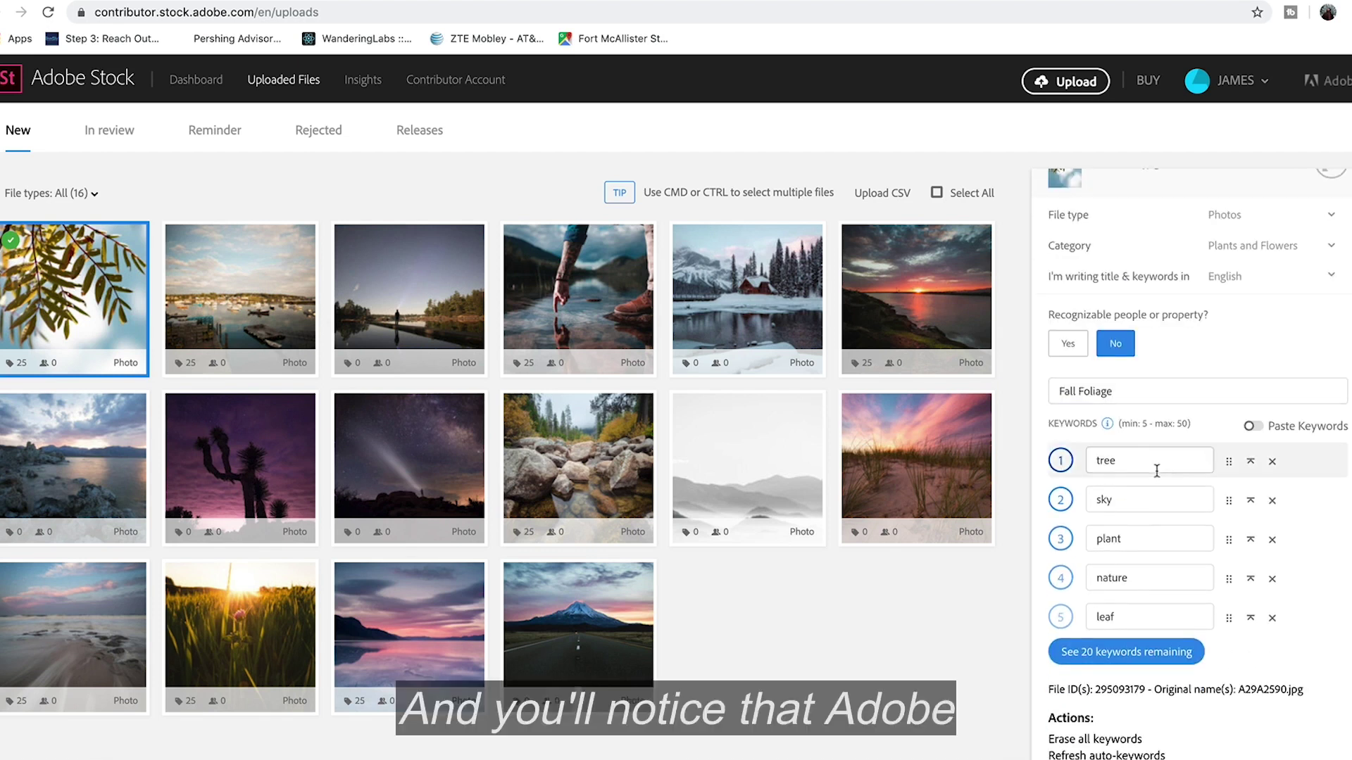
Scroll the side panel and choose 'Submit 1 file' to open the Submit 1 item dialog.
scroll(1156, 468, down, 1)
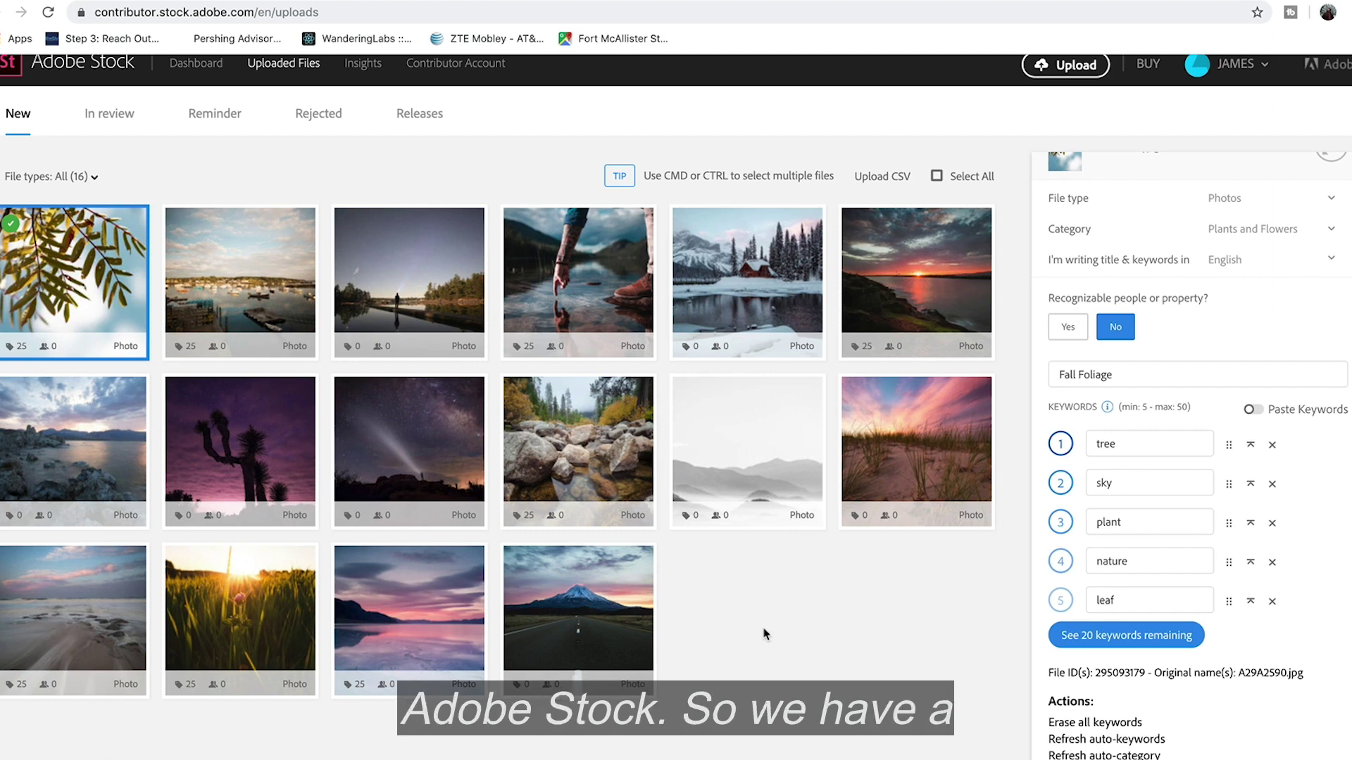
mouse_move(10, 232)
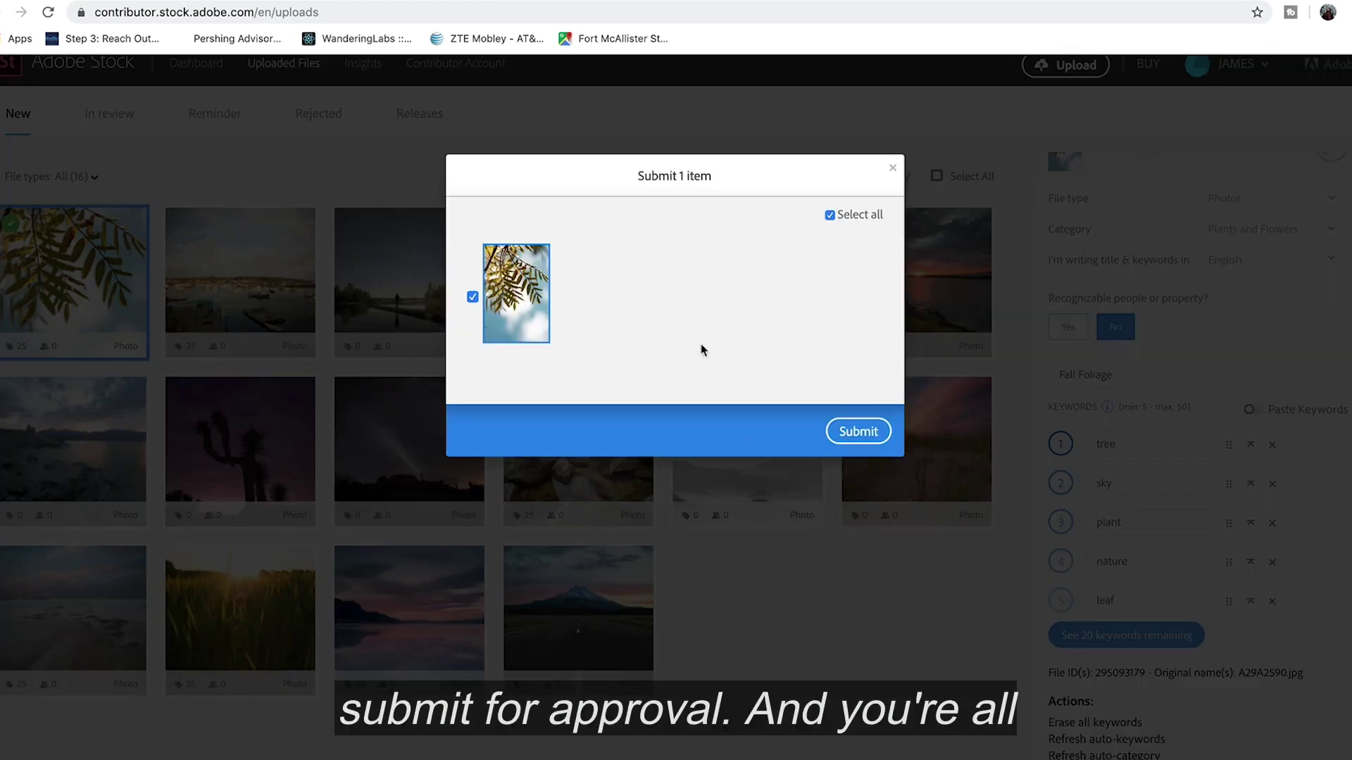
Submit the Fall Foliage photo and view it in the In review list.
click(856, 431)
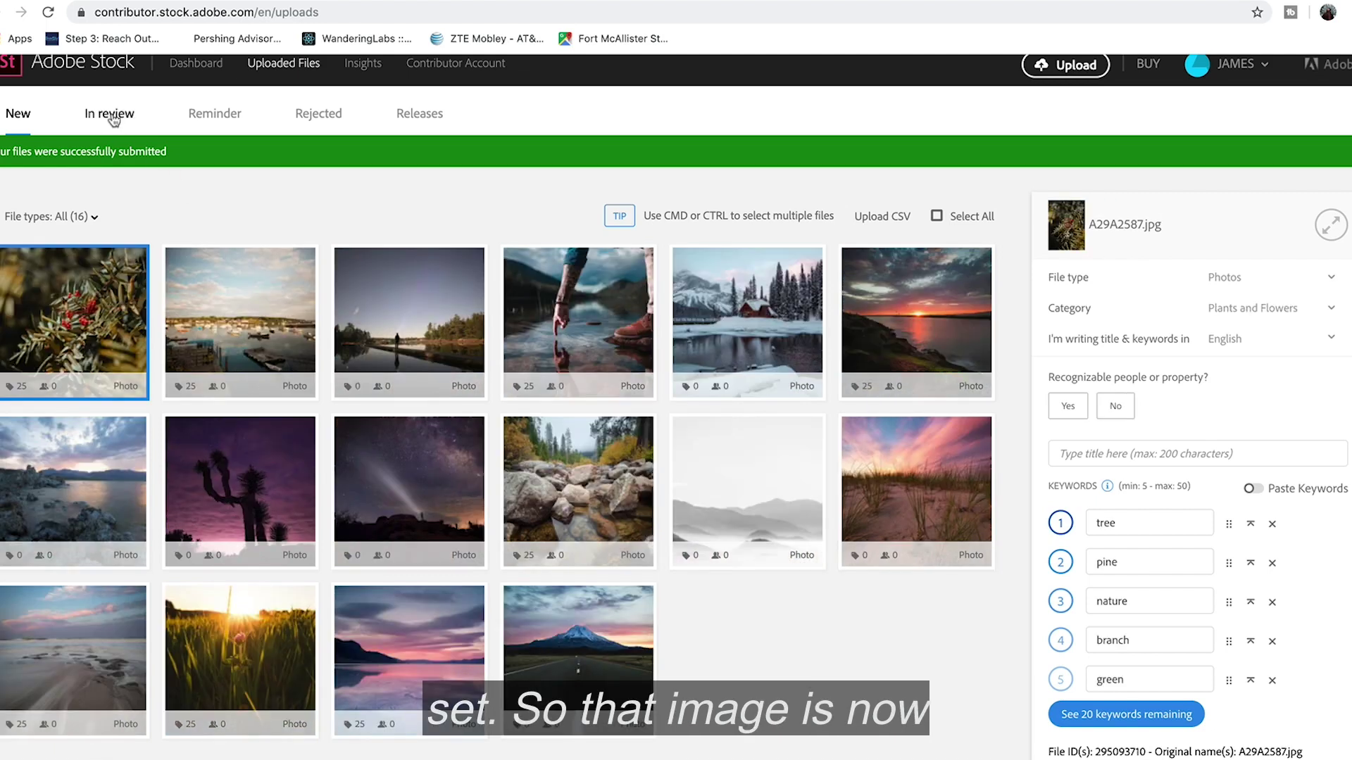
click(112, 116)
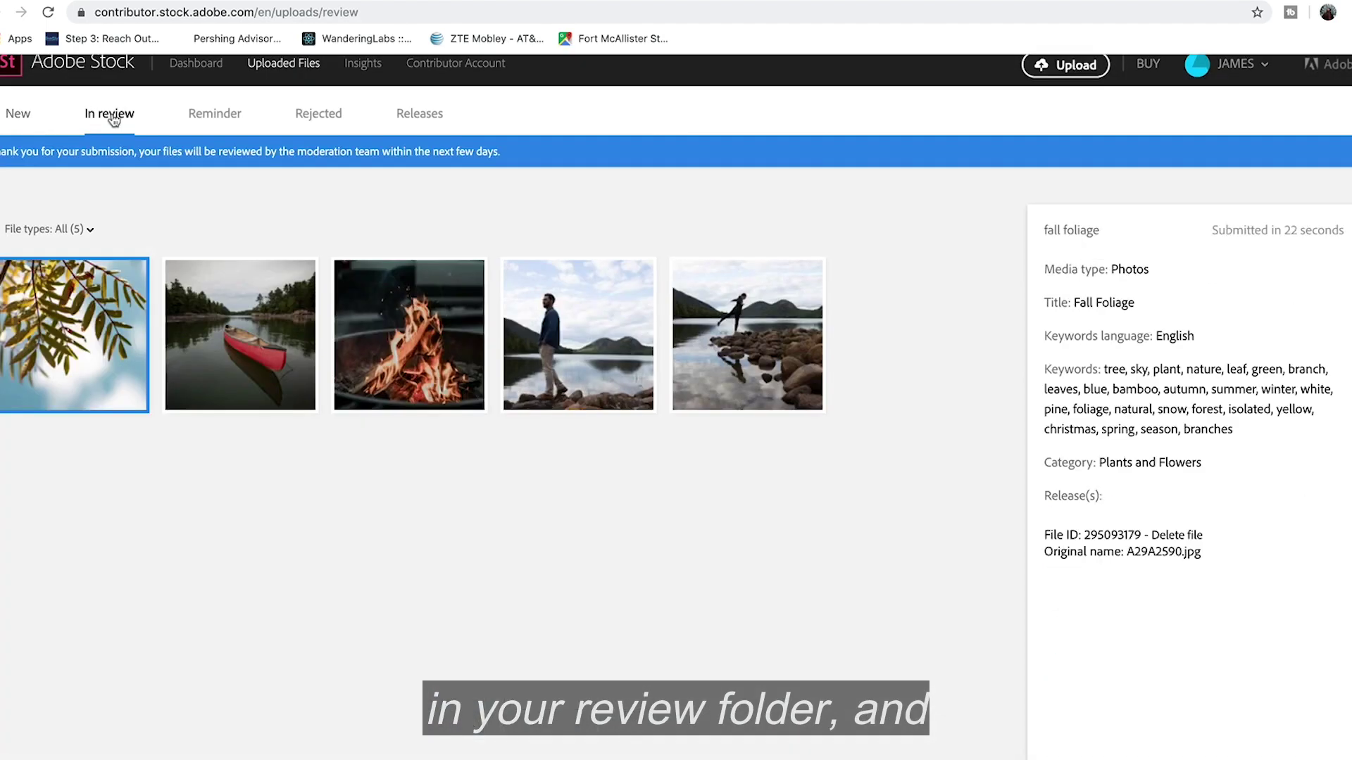